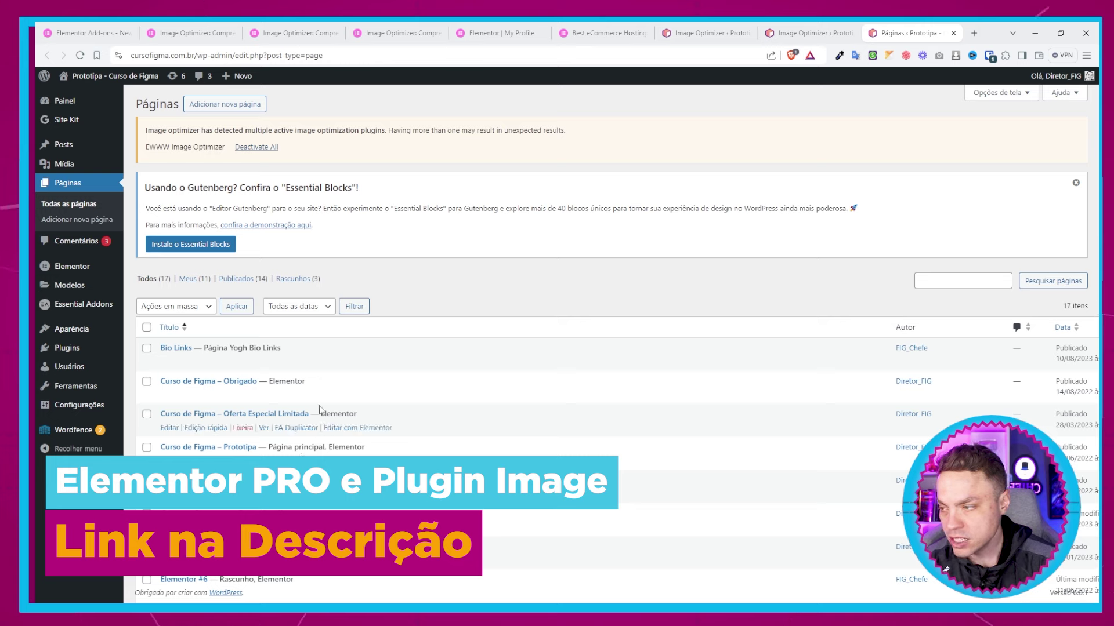
Step: Open the "Curso de Figma – Obrigado" page in the Elementor editor and pause its embedded video
click(357, 394)
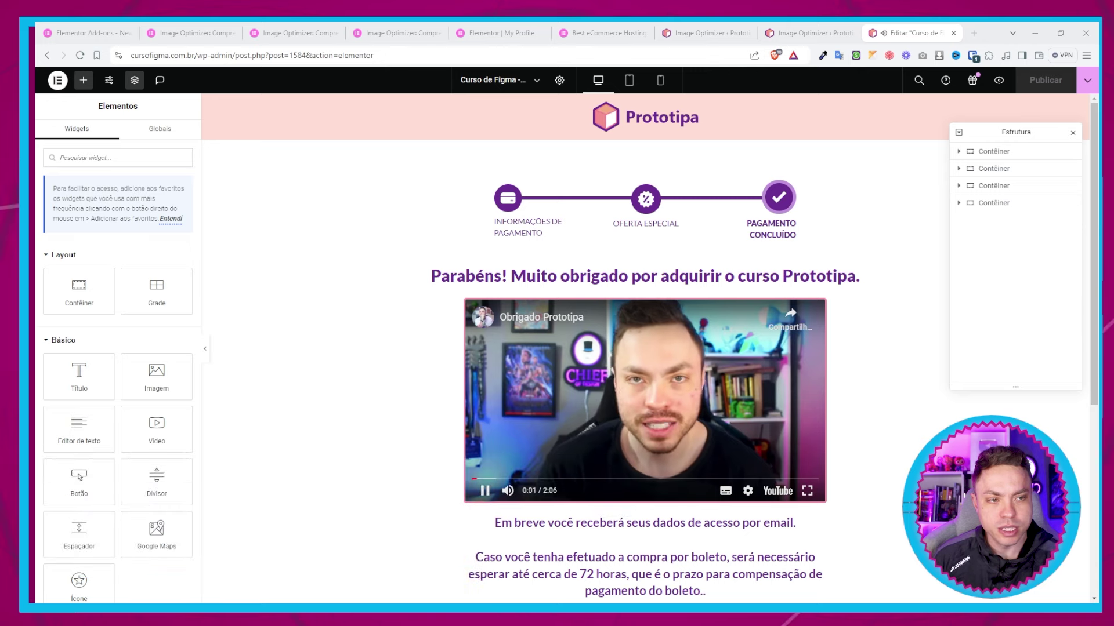
click(509, 455)
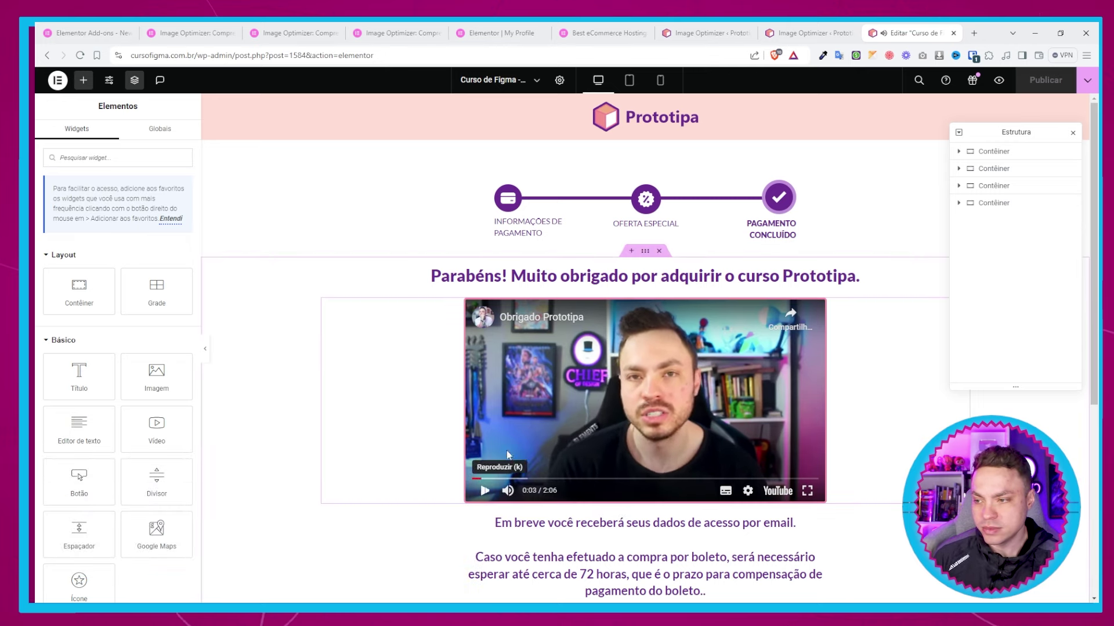
key(alt+Tab)
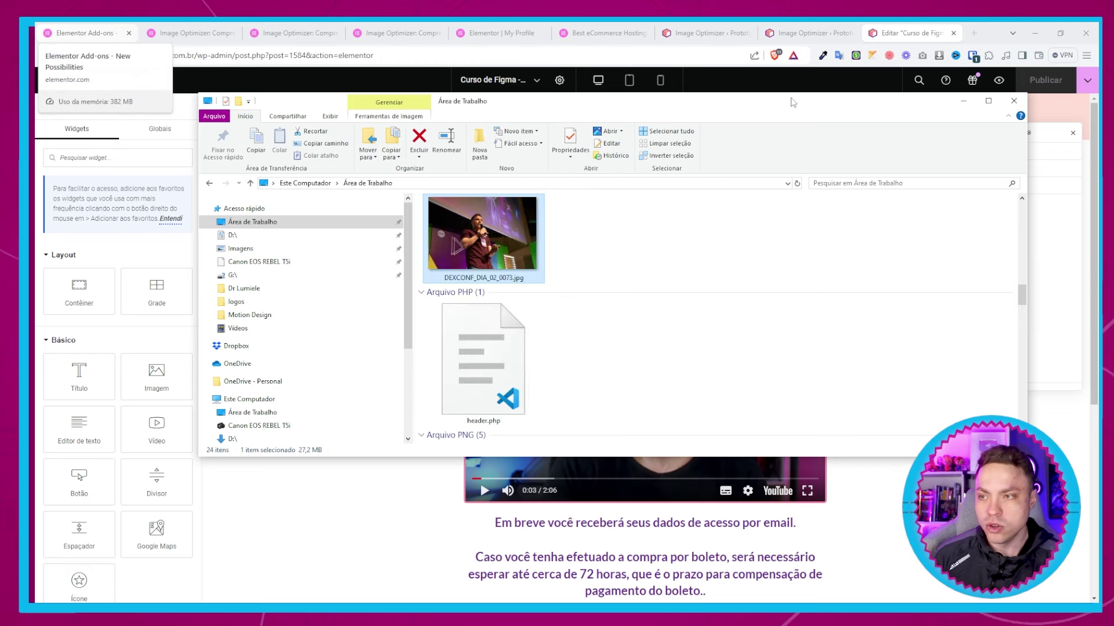
click(962, 100)
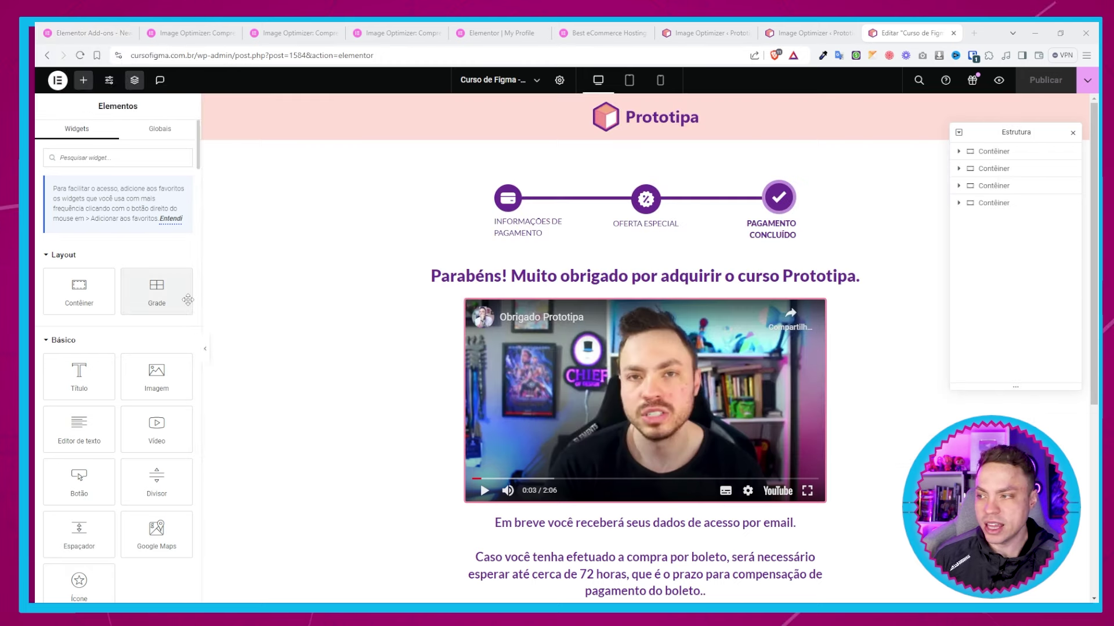
Step: Add an Image widget below the page footer and upload DEXCONF_DIA_02_0073.jpg from the desktop to the media library
click(153, 377)
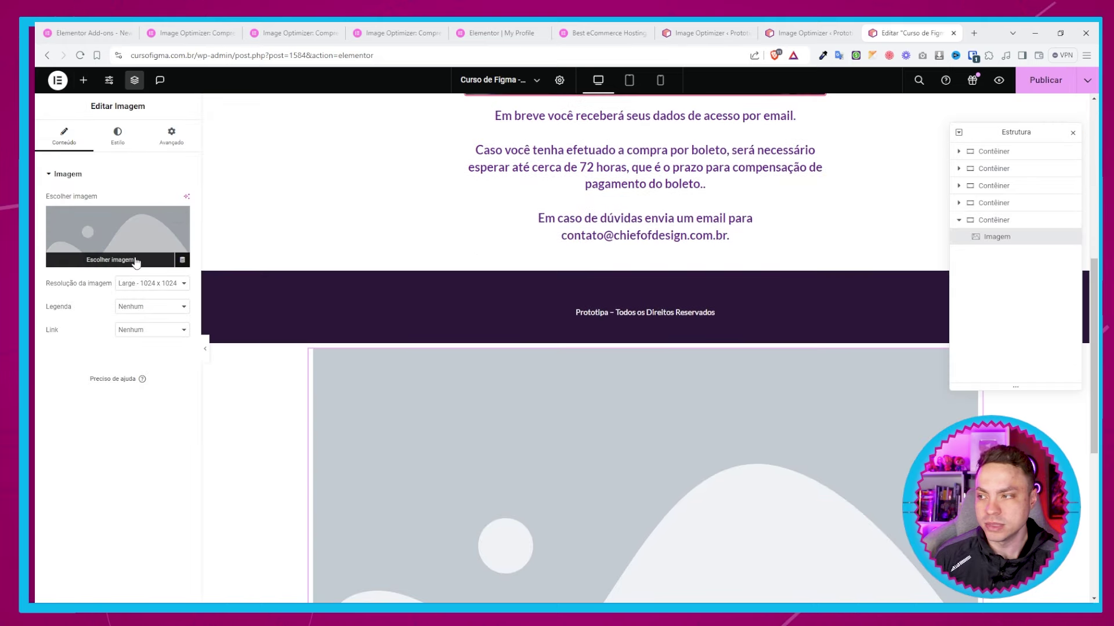
click(136, 259)
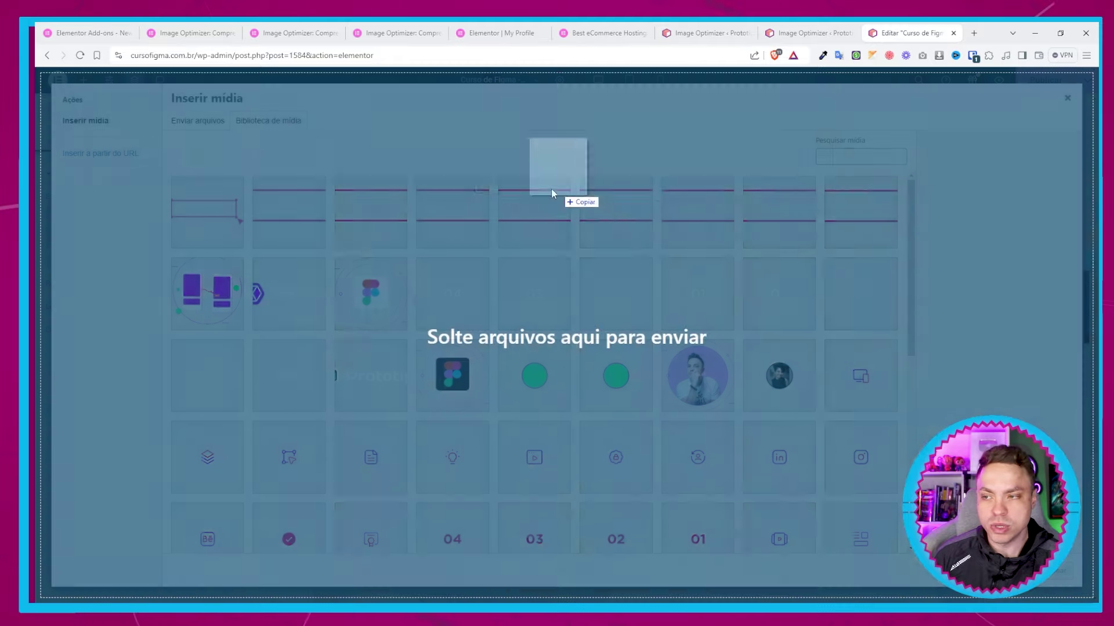
drag(551, 189, 482, 207)
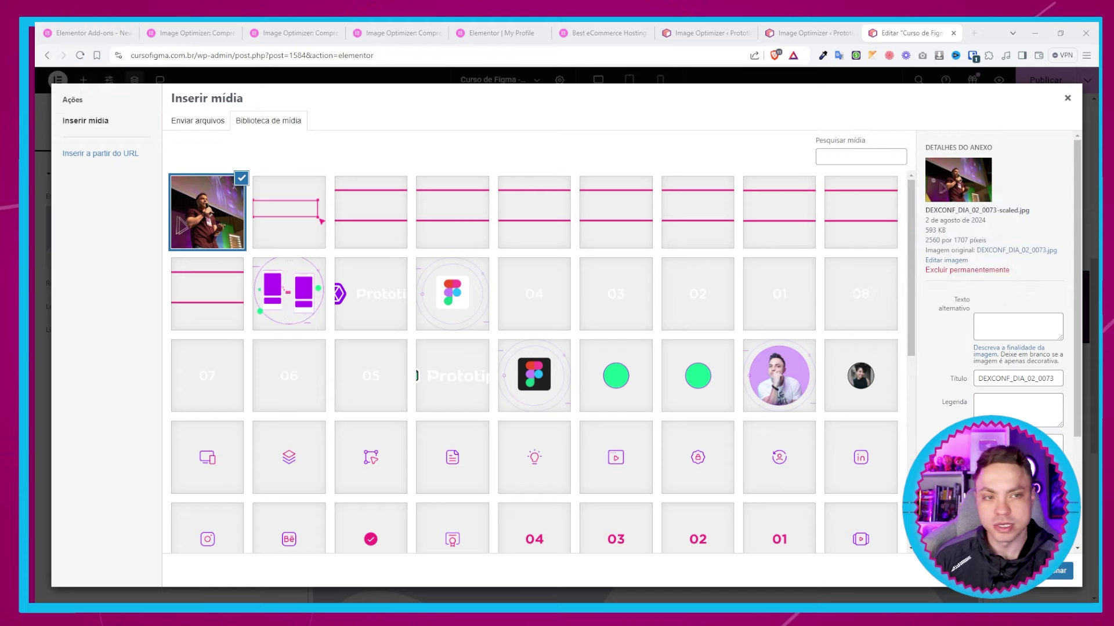
Step: Compare the original desktop photo's file size and dimensions with those of the uploaded version, and close the media library
key(alt+Tab)
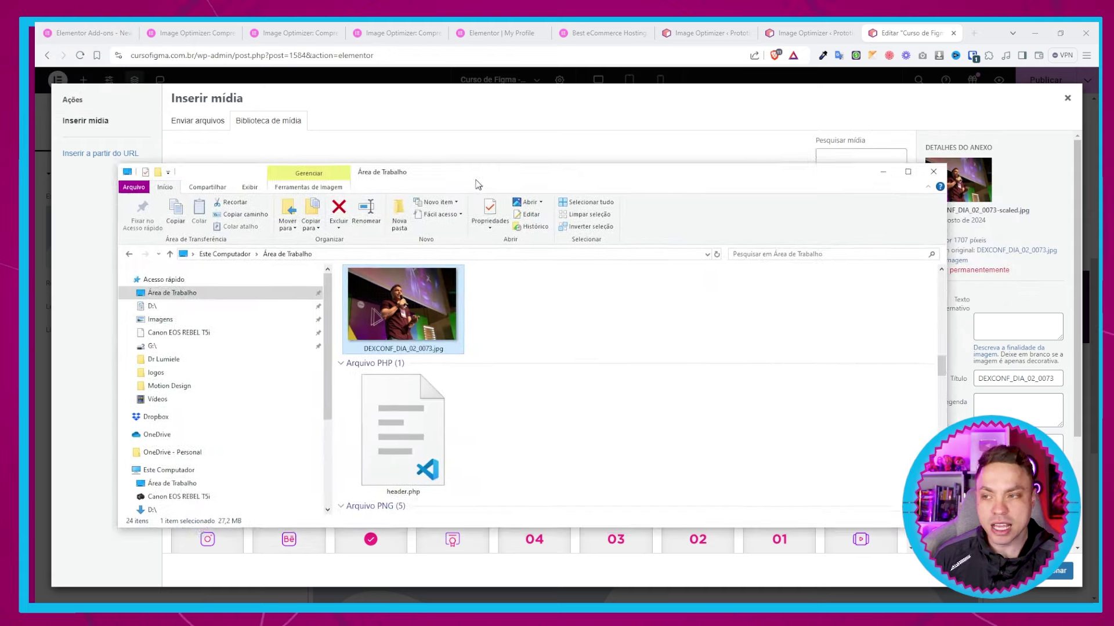
drag(480, 190, 479, 127)
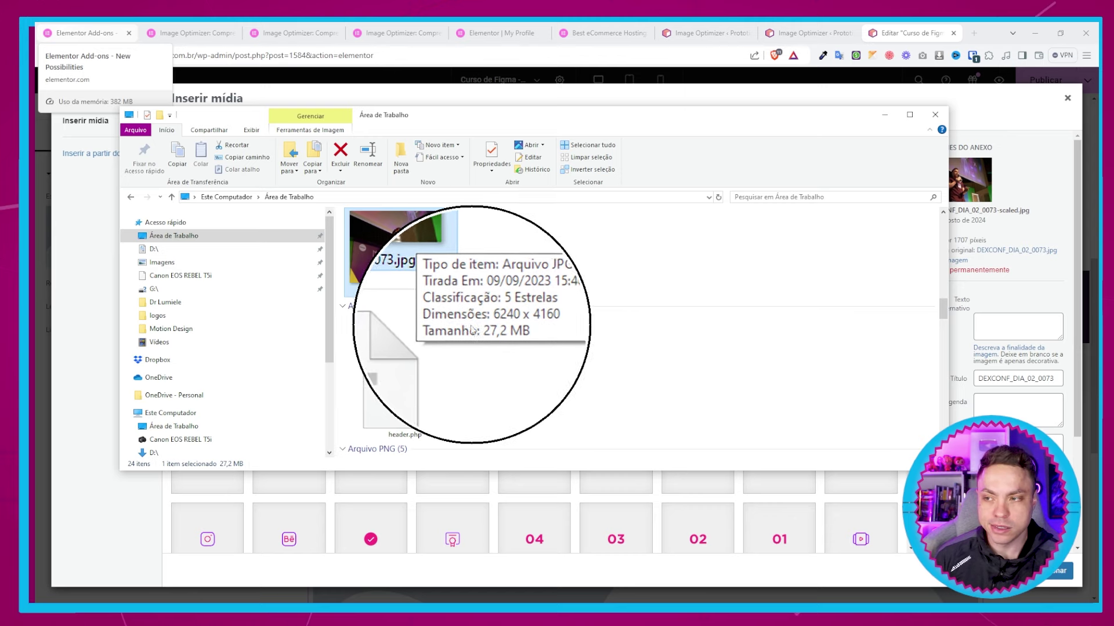
click(1006, 116)
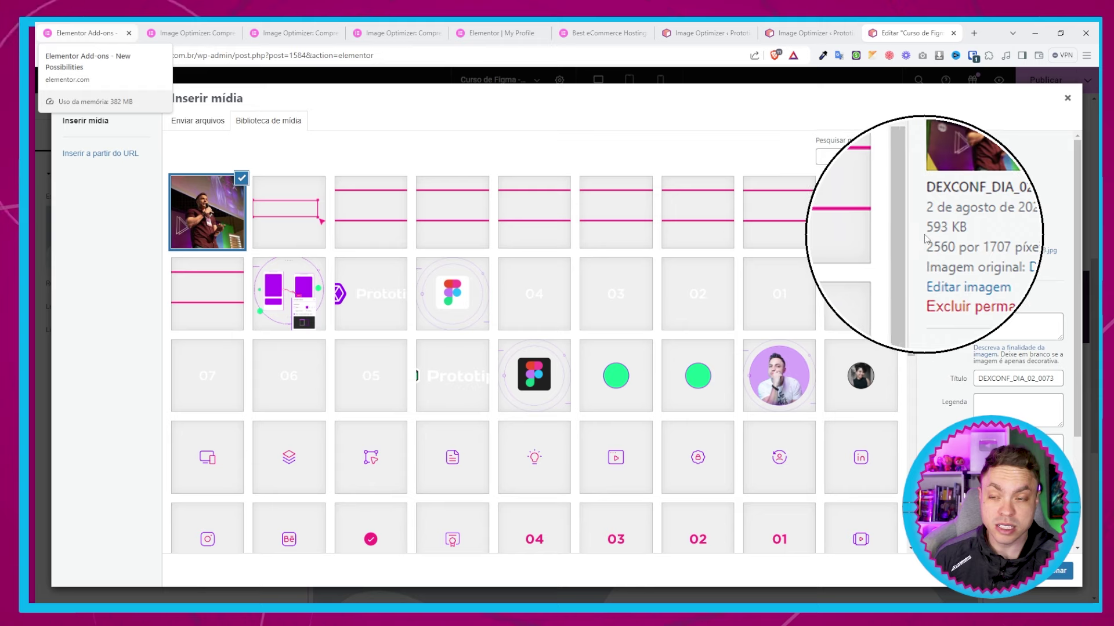
click(1068, 99)
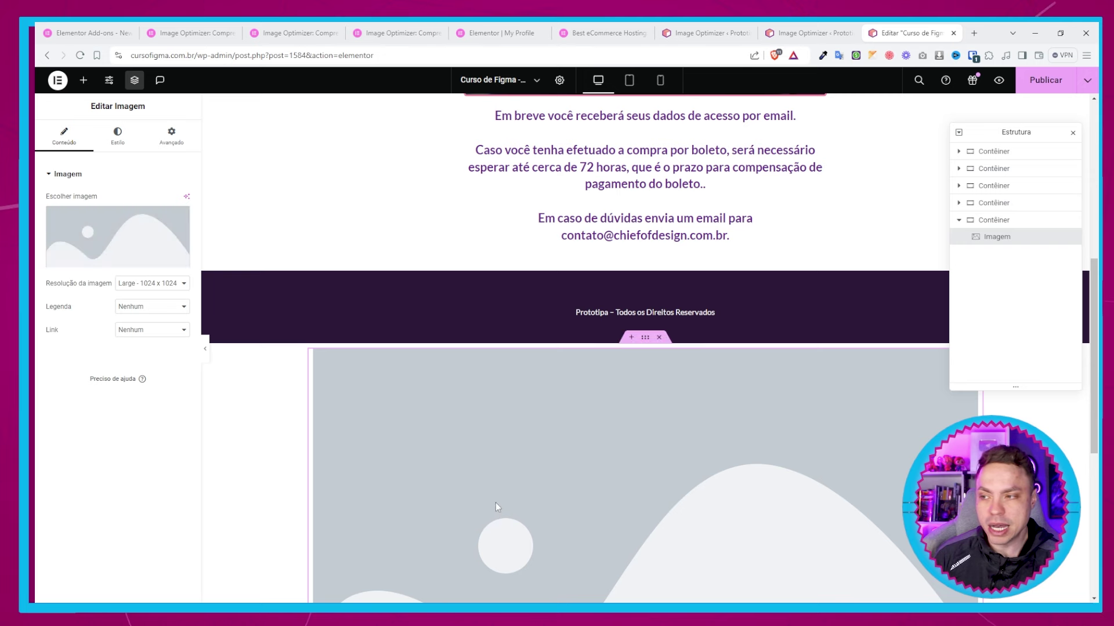
Step: Insert the uploaded DEXCONF_DIA_02_0073 photo into the Image widget
click(155, 260)
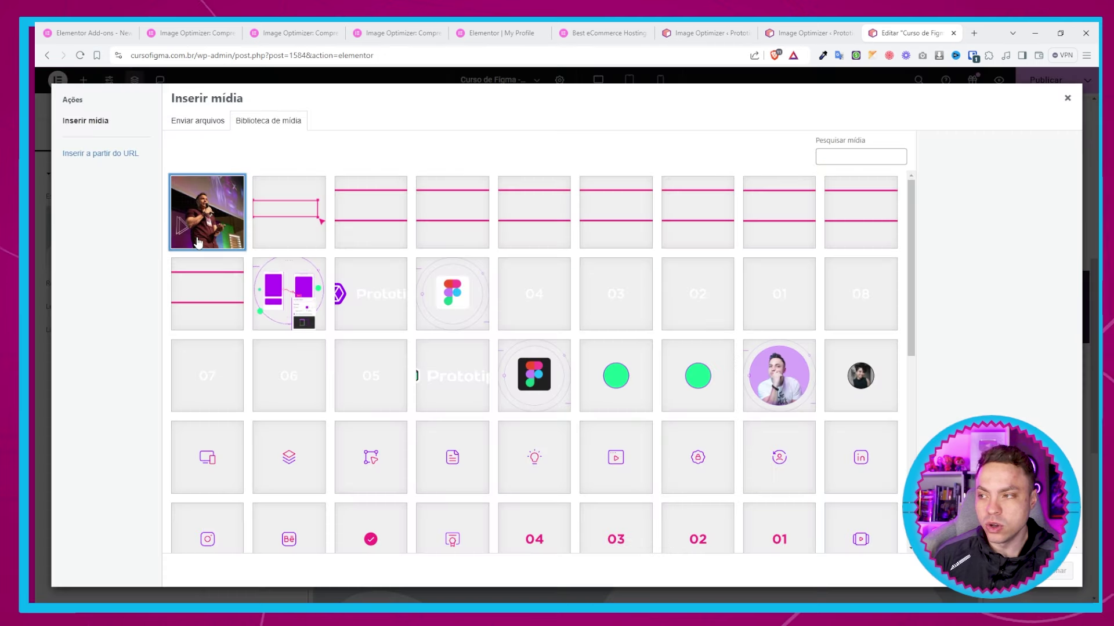
click(1047, 574)
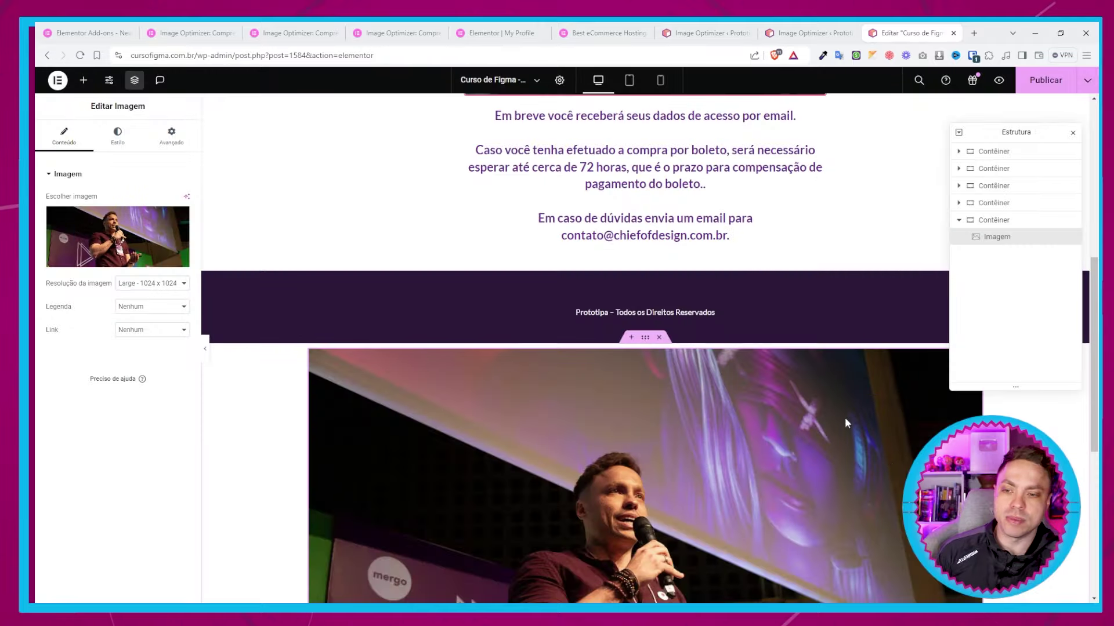
Step: Close the page structure overview and examine the quality of the inserted photo on the page
scroll(813, 390, down, 5)
scroll(810, 395, up, 1)
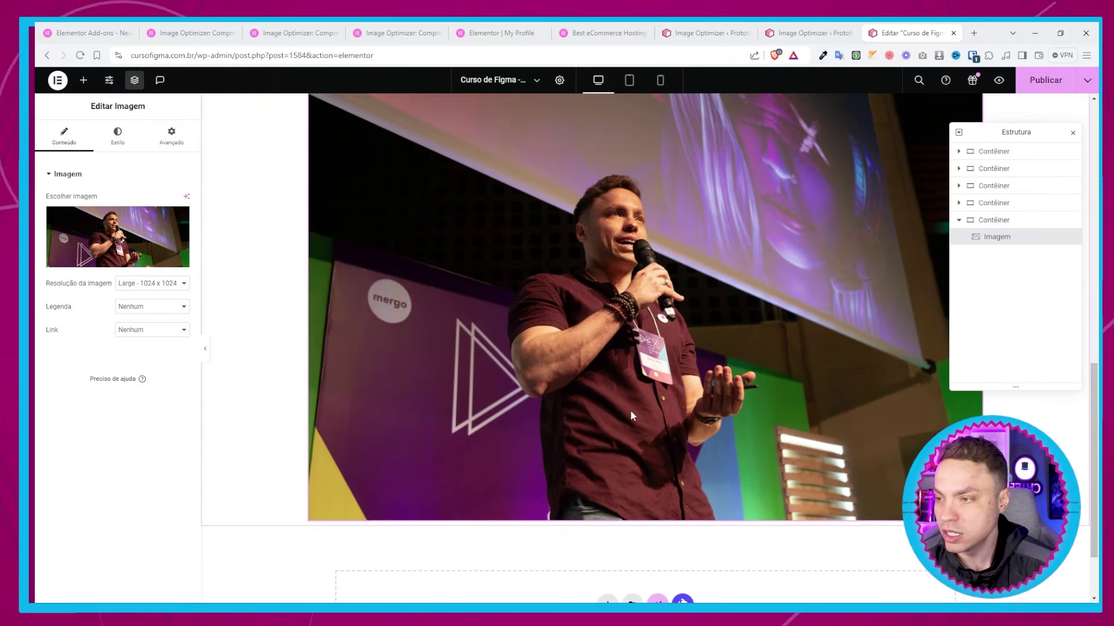
scroll(629, 410, up, 2)
scroll(632, 415, down, 1)
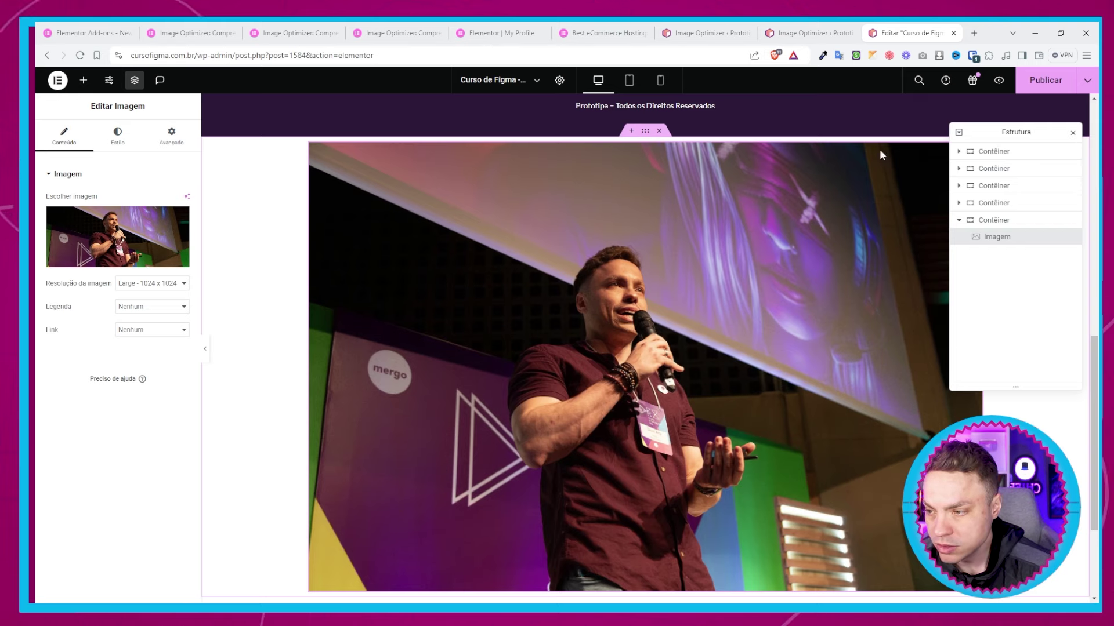
click(1072, 133)
scroll(660, 399, down, 3)
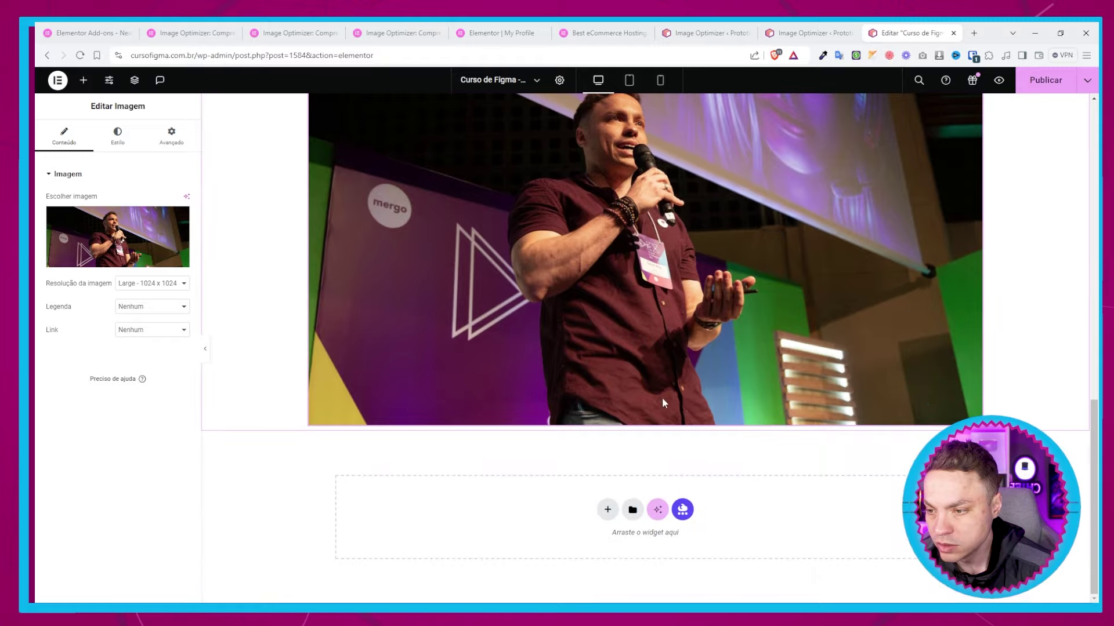
scroll(721, 360, up, 3)
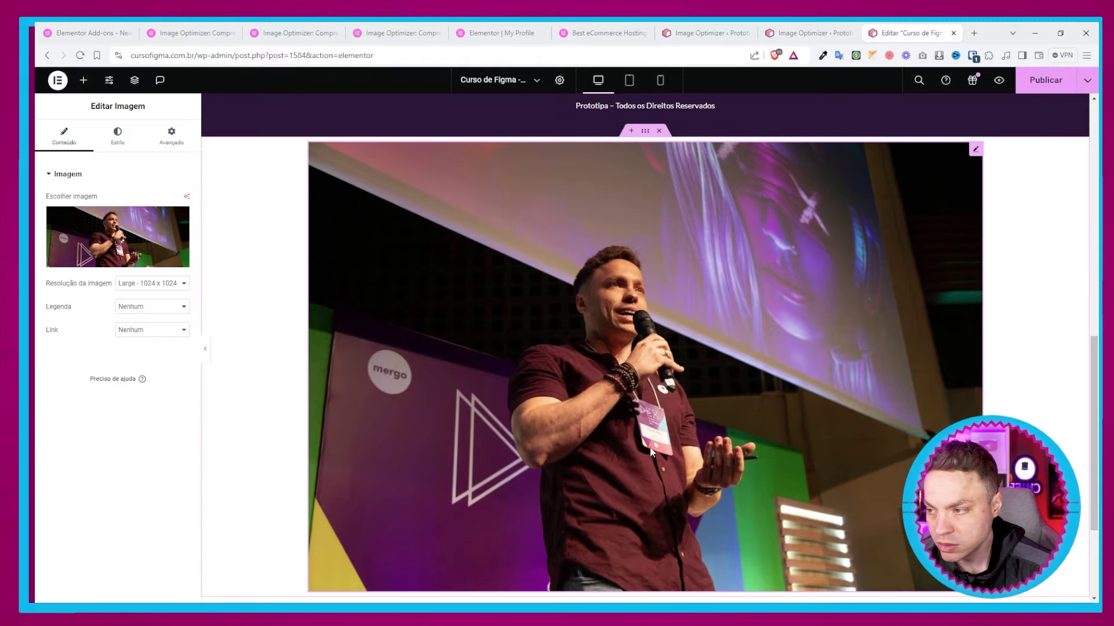
scroll(650, 450, down, 2)
scroll(650, 450, up, 3)
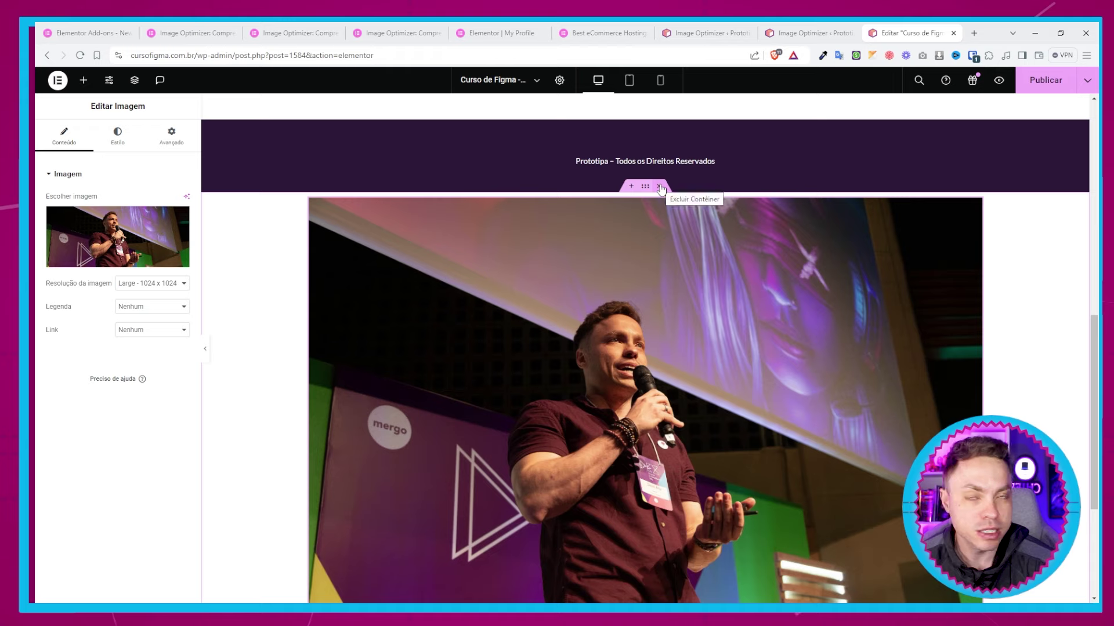
scroll(575, 318, up, 5)
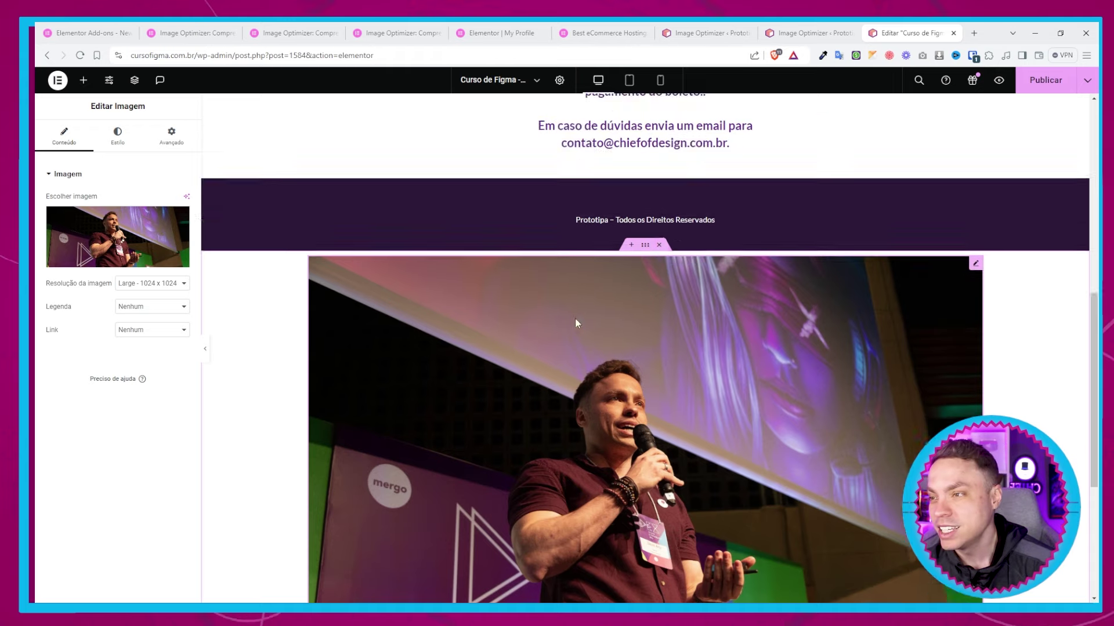
scroll(624, 292, up, 5)
Step: Run Image Optimizer's bulk optimization on all unoptimized images in the WordPress media library
click(809, 33)
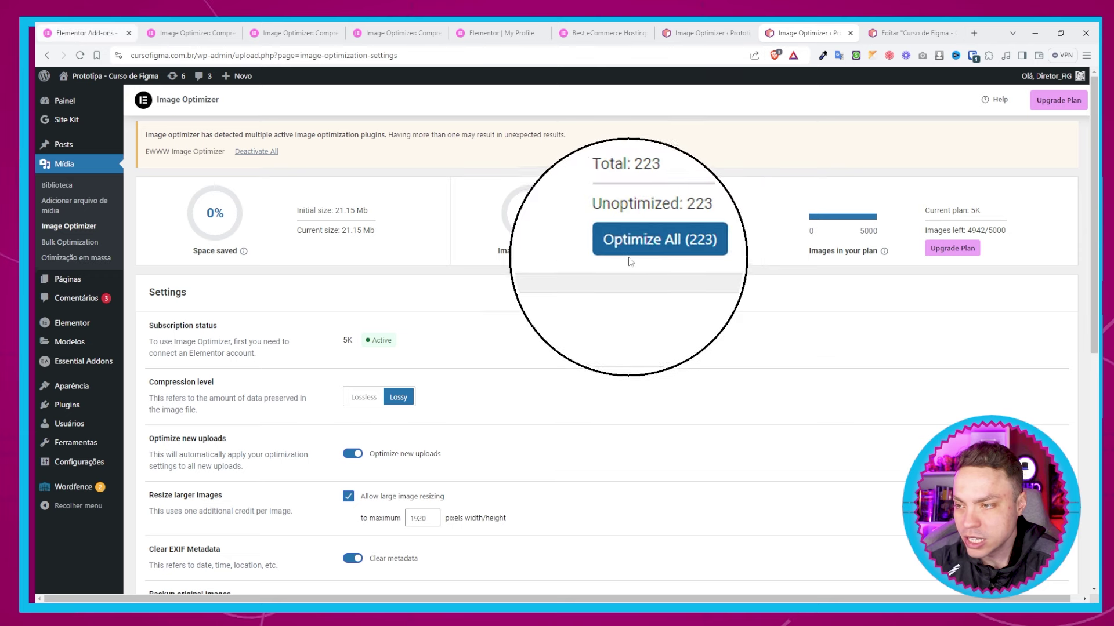
click(659, 248)
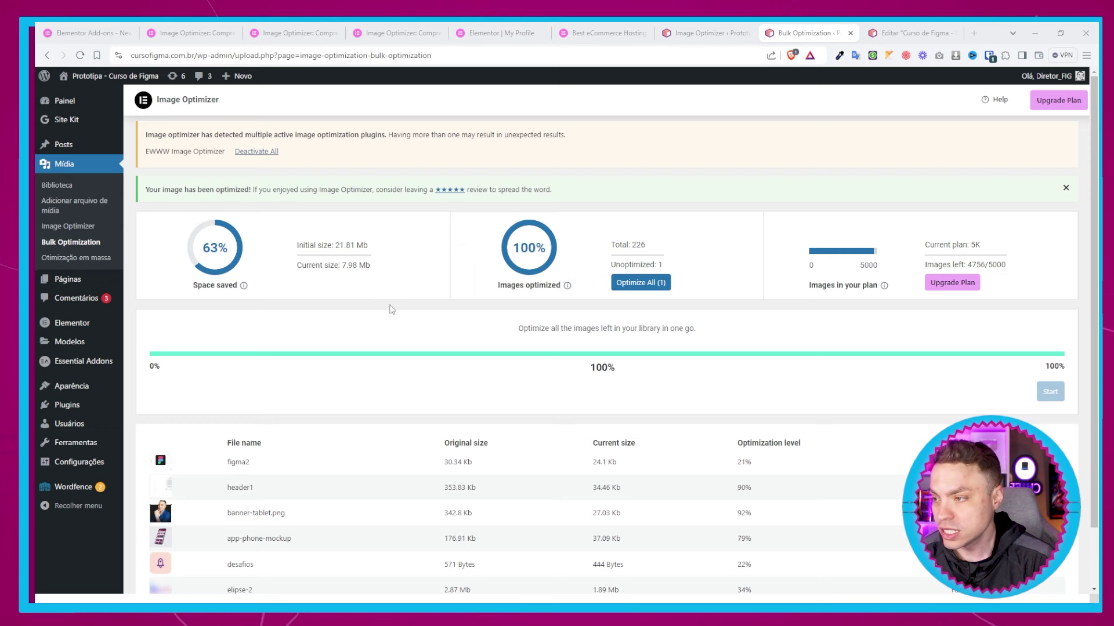
Step: Review the bulk optimization results, including space saved, images optimized and each file's original and current size
scroll(383, 295, down, 1)
scroll(354, 295, up, 1)
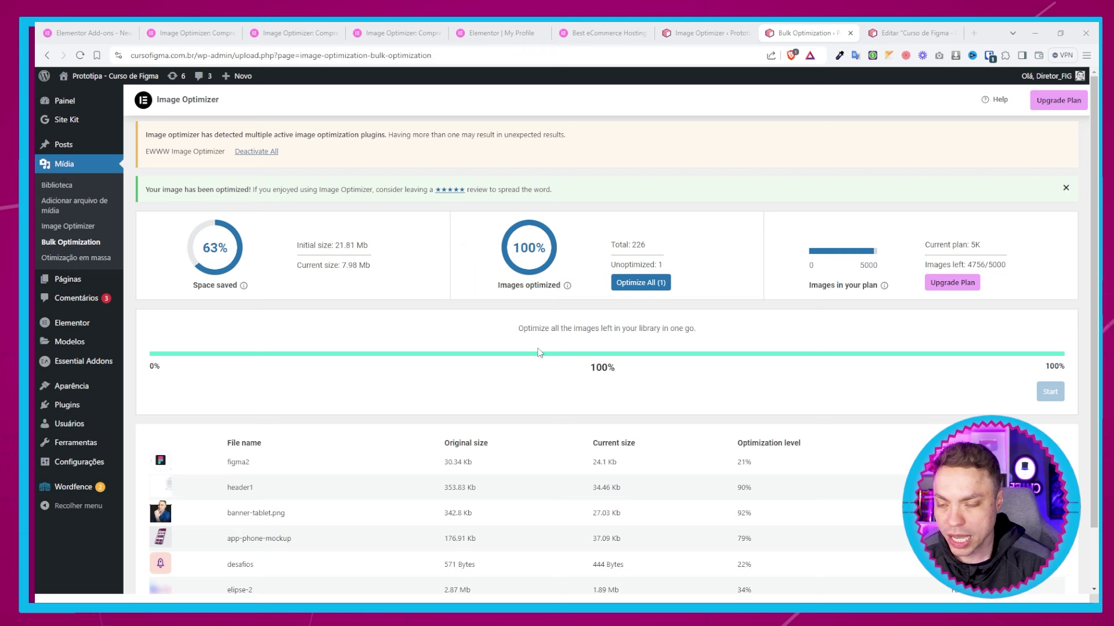
scroll(539, 352, down, 1)
scroll(540, 352, up, 1)
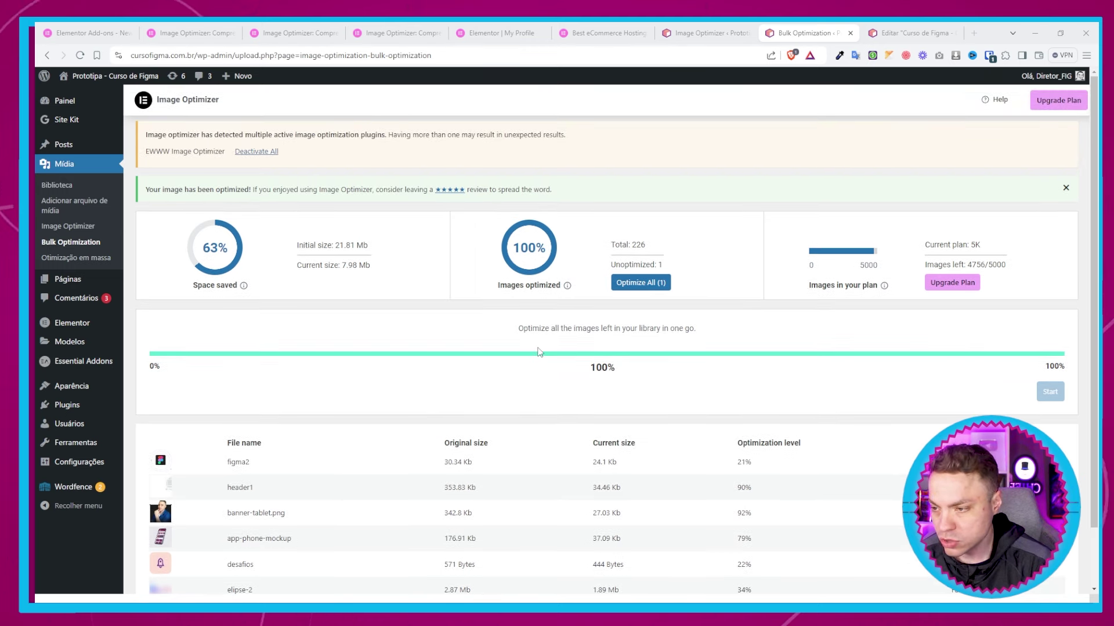
scroll(539, 352, down, 1)
scroll(539, 352, up, 1)
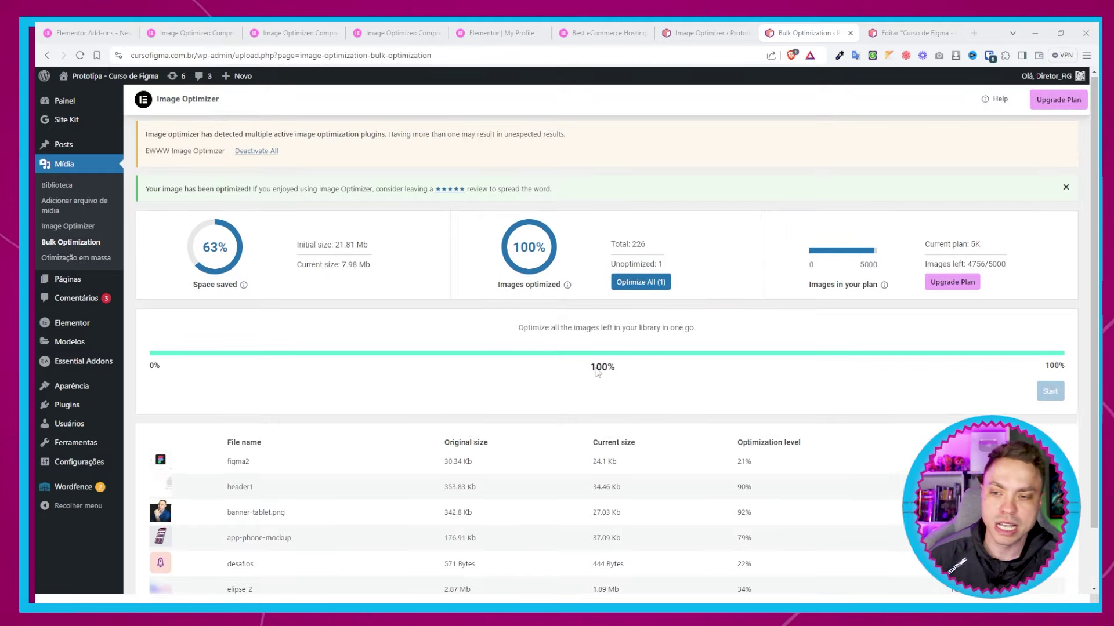
scroll(540, 352, down, 1)
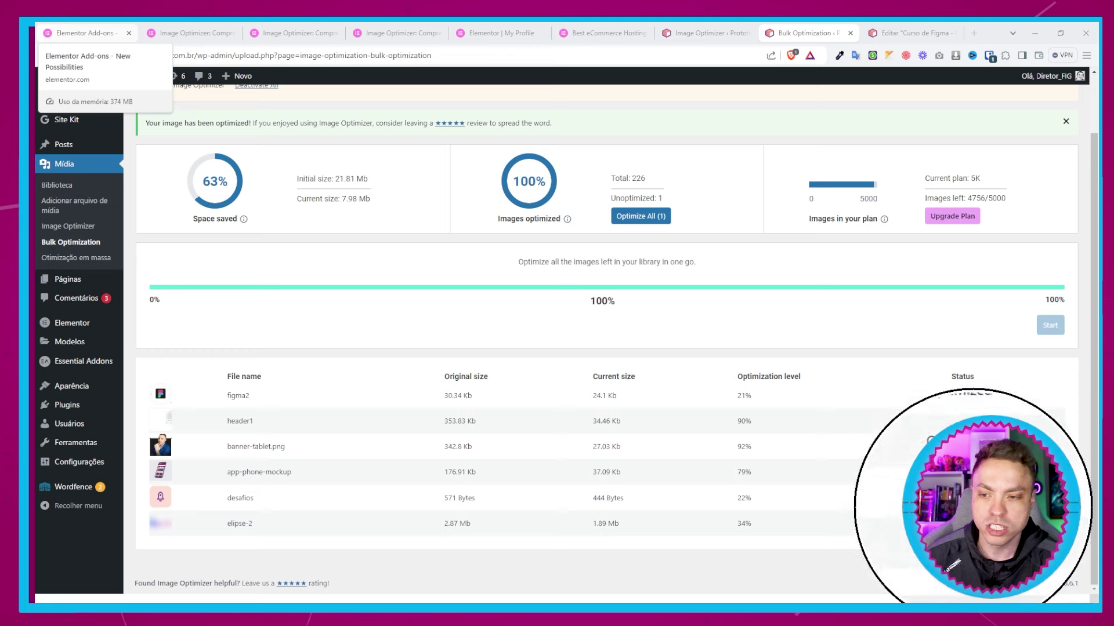
scroll(572, 422, up, 1)
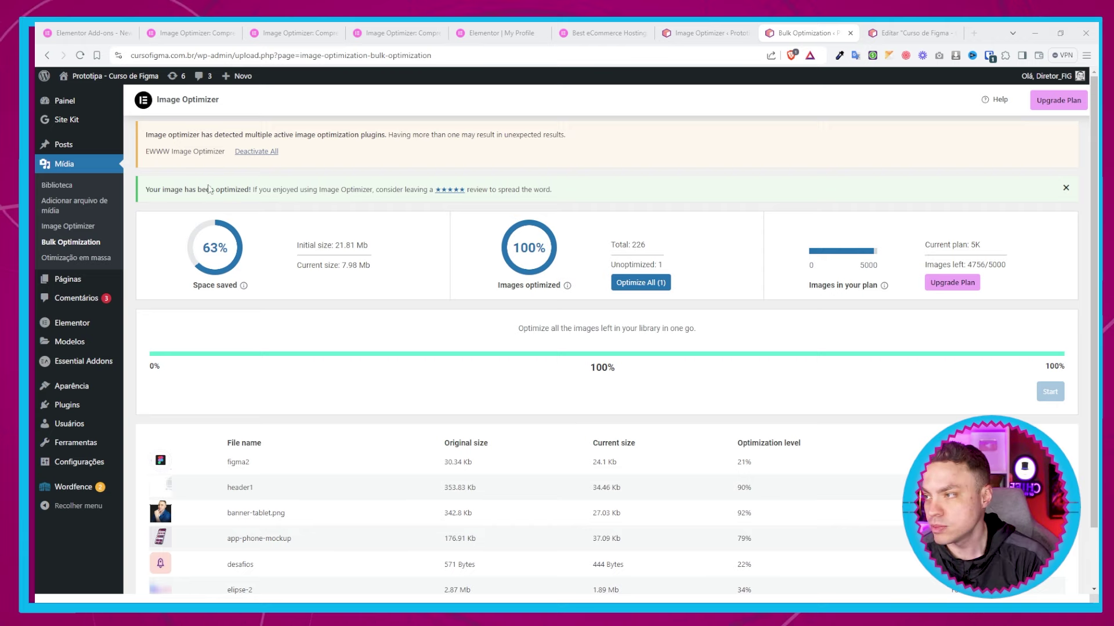
Step: Review the Image Optimizer plans on Elementor's product page and the plugin's listing on the Elementor add-ons page
click(192, 33)
scroll(610, 313, up, 6)
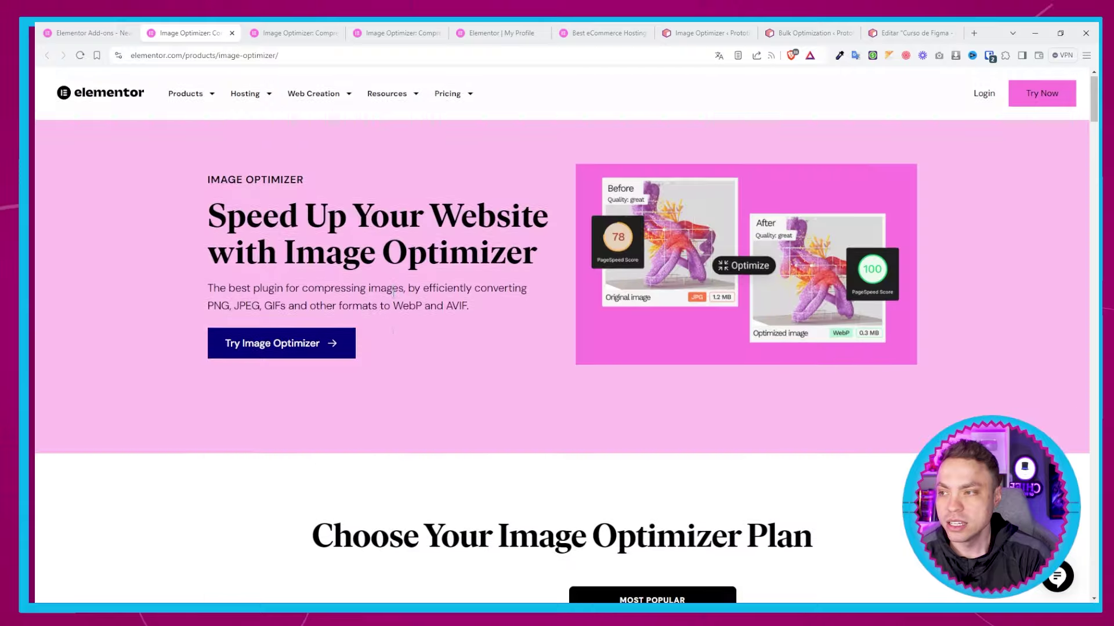
scroll(356, 403, down, 6)
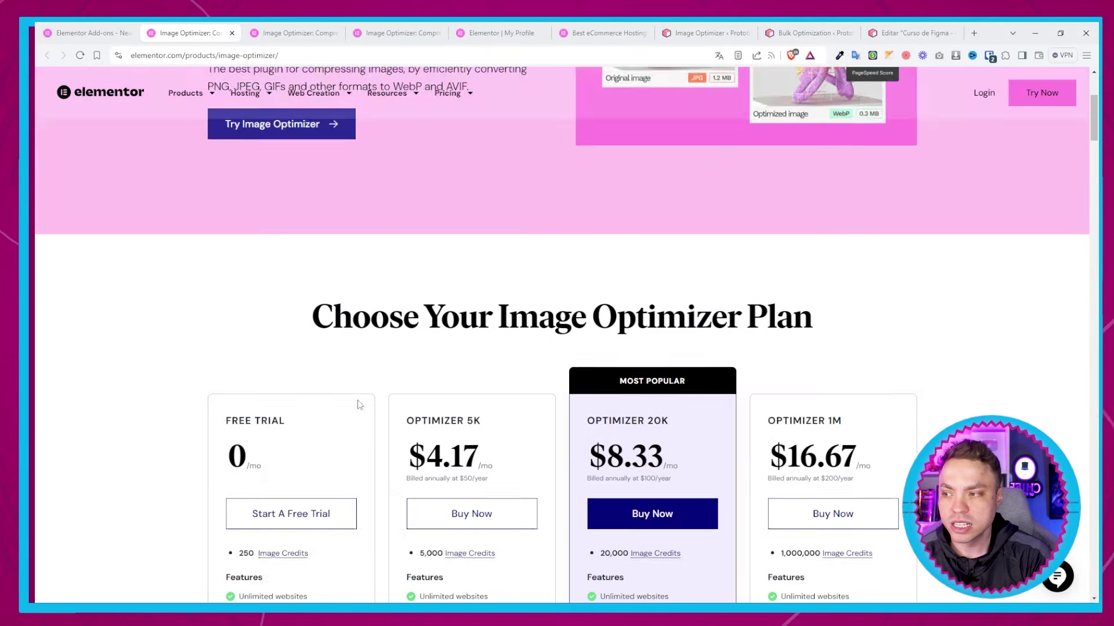
click(309, 363)
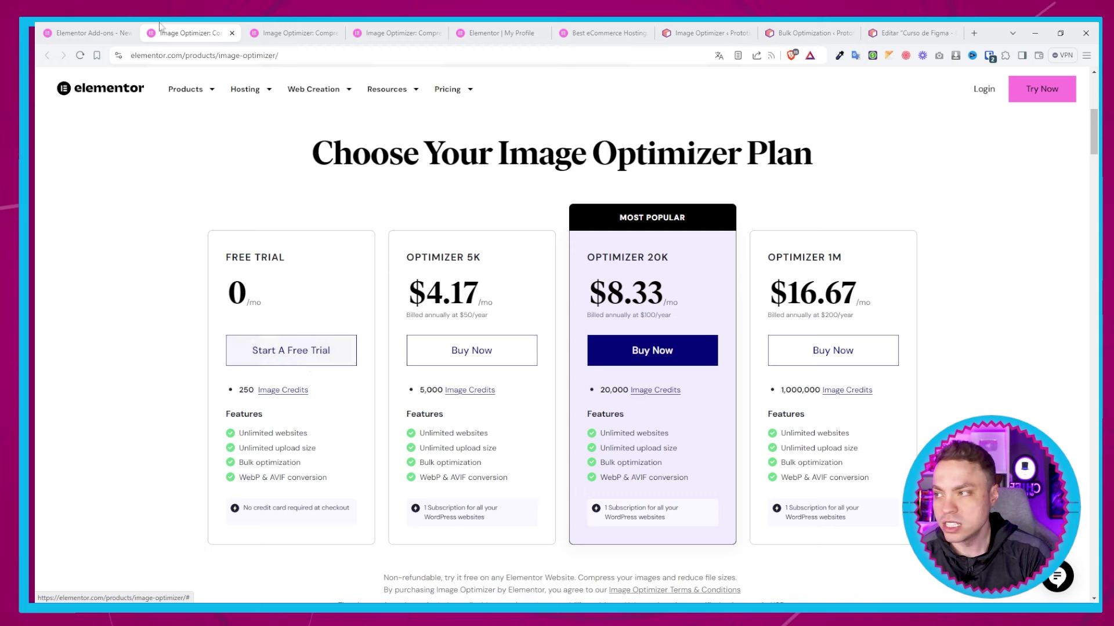
click(108, 33)
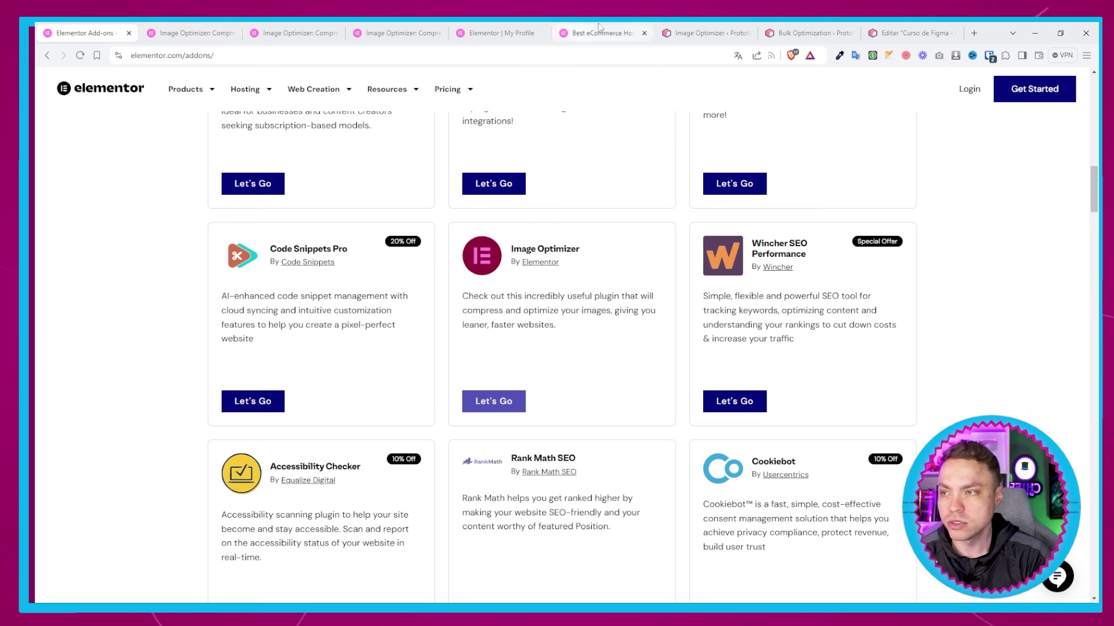
Step: Browse the popular add-ons list on the Elementor Complementos page in the WordPress dashboard
click(694, 35)
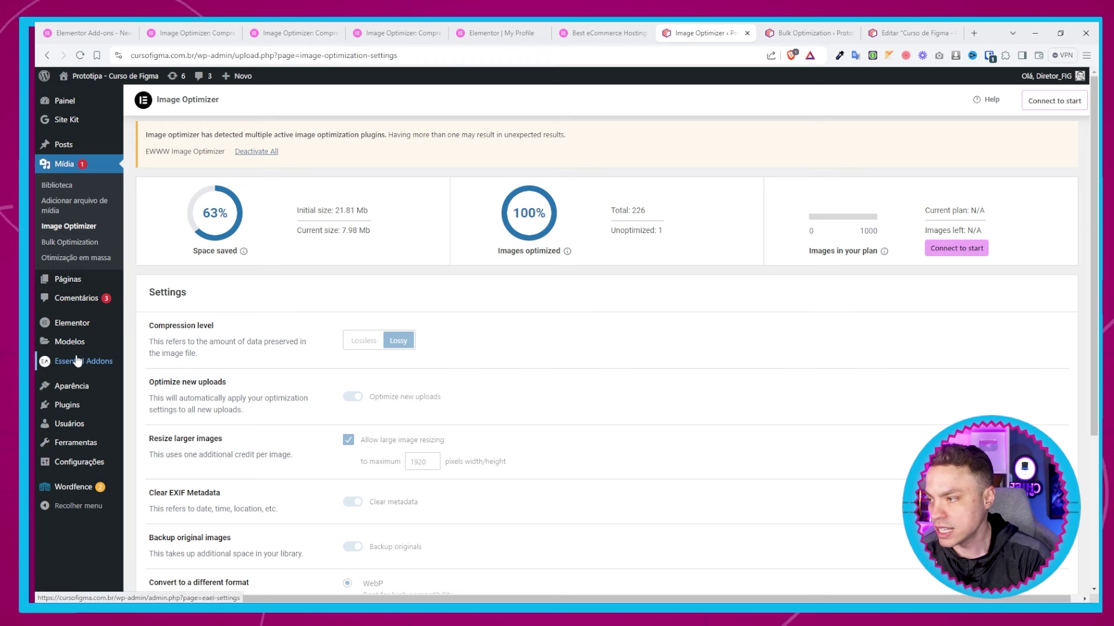
mouse_move(81, 324)
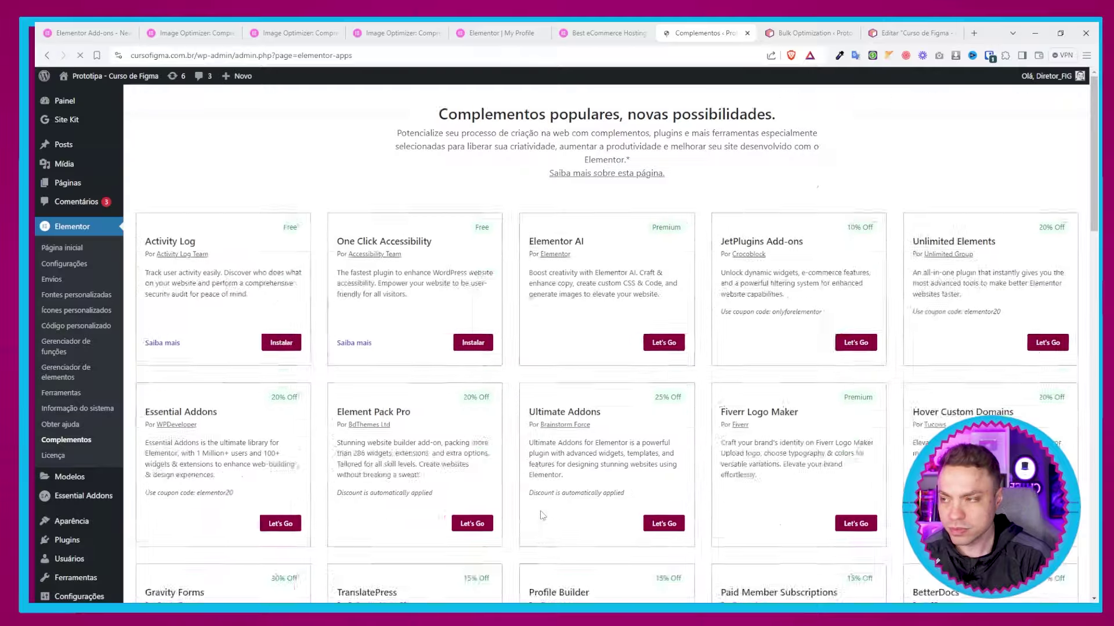
scroll(536, 332, down, 1)
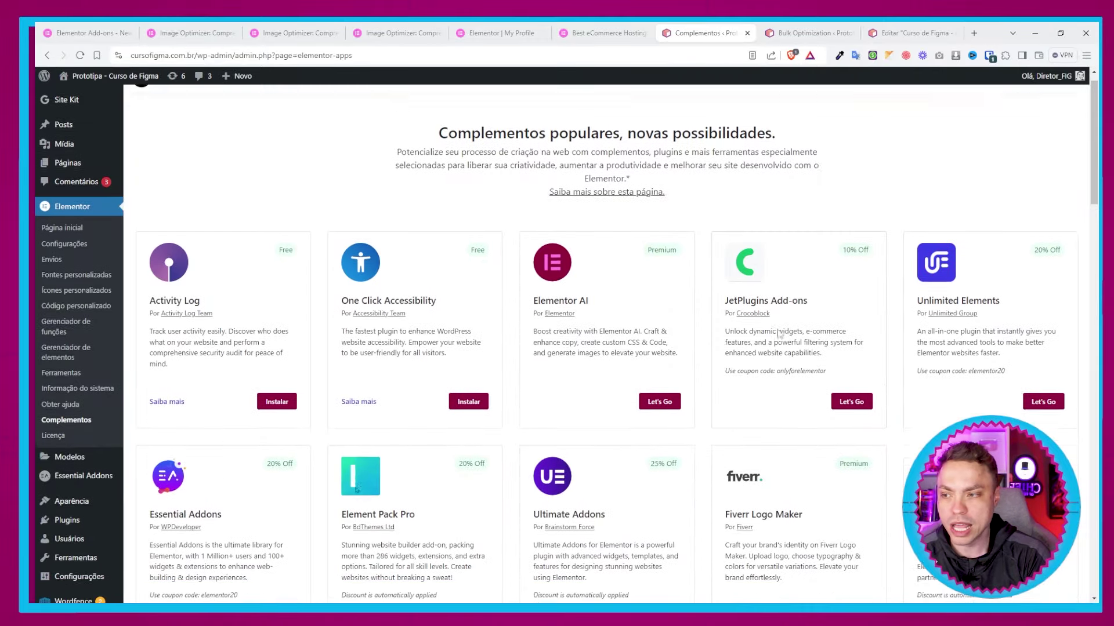
scroll(537, 332, down, 4)
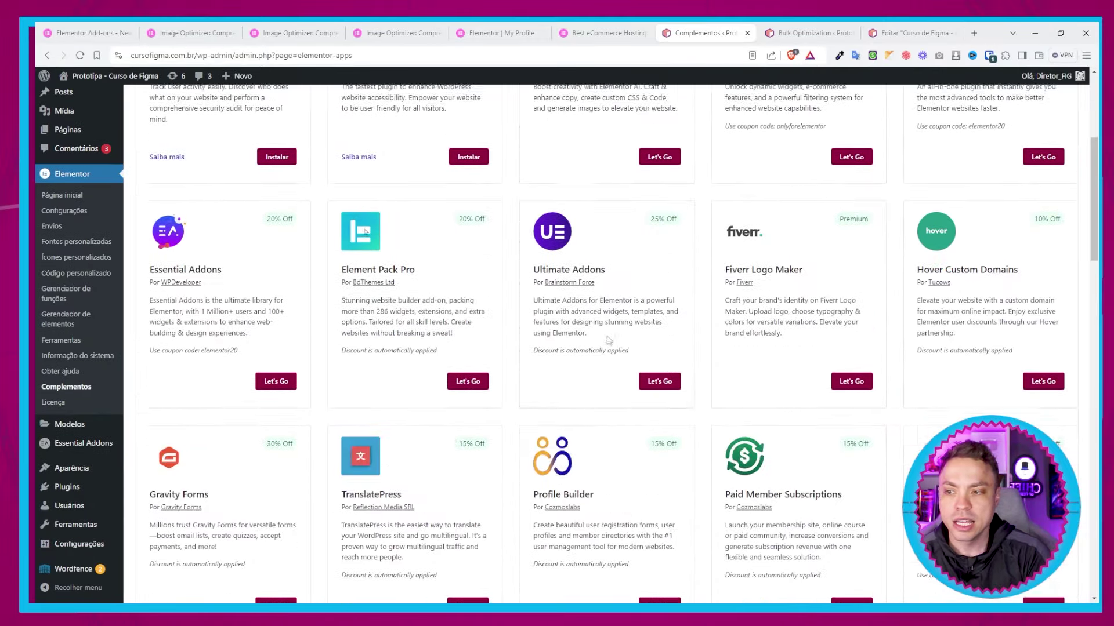
scroll(739, 337, down, 10)
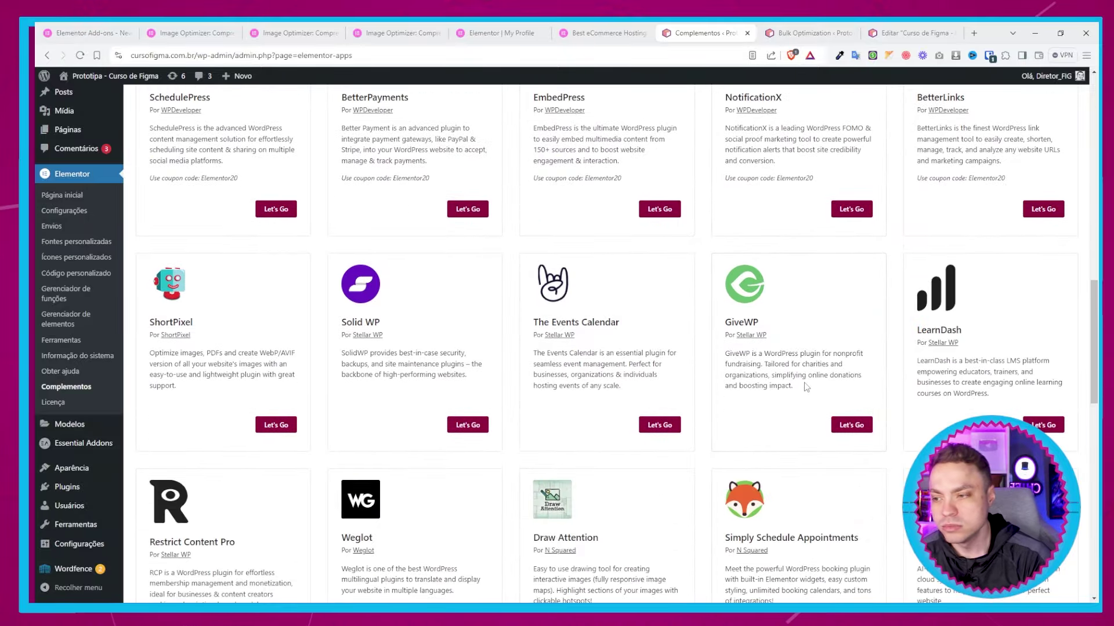
scroll(806, 387, down, 5)
scroll(810, 388, up, 20)
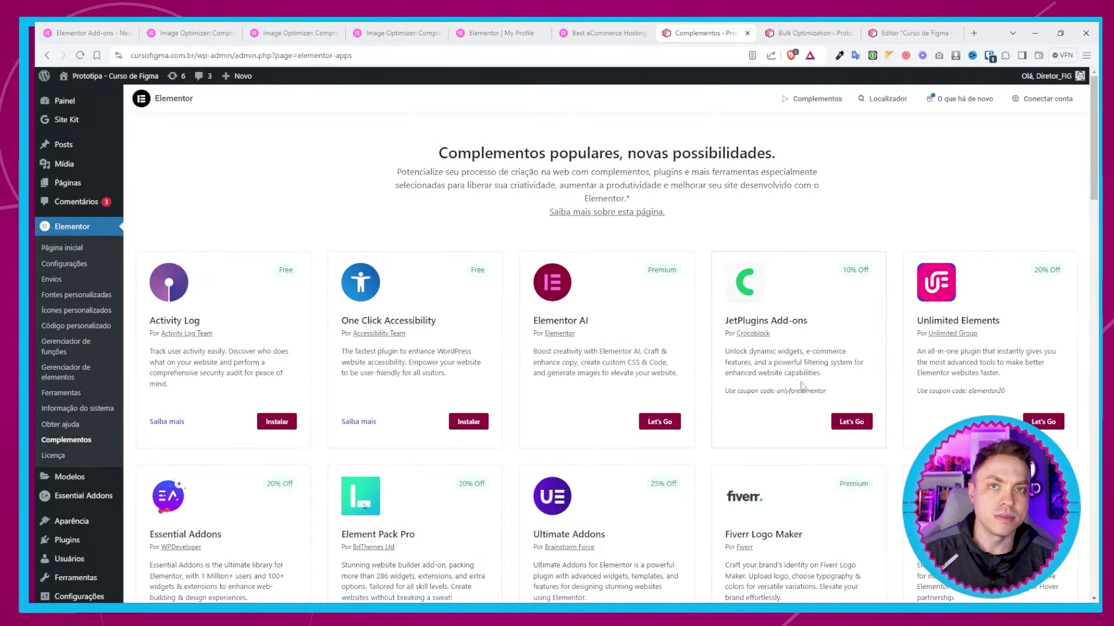
Step: Review Elementor's eCommerce Hosting page, including its plans, included features, performance benefits and provider comparison table
click(577, 35)
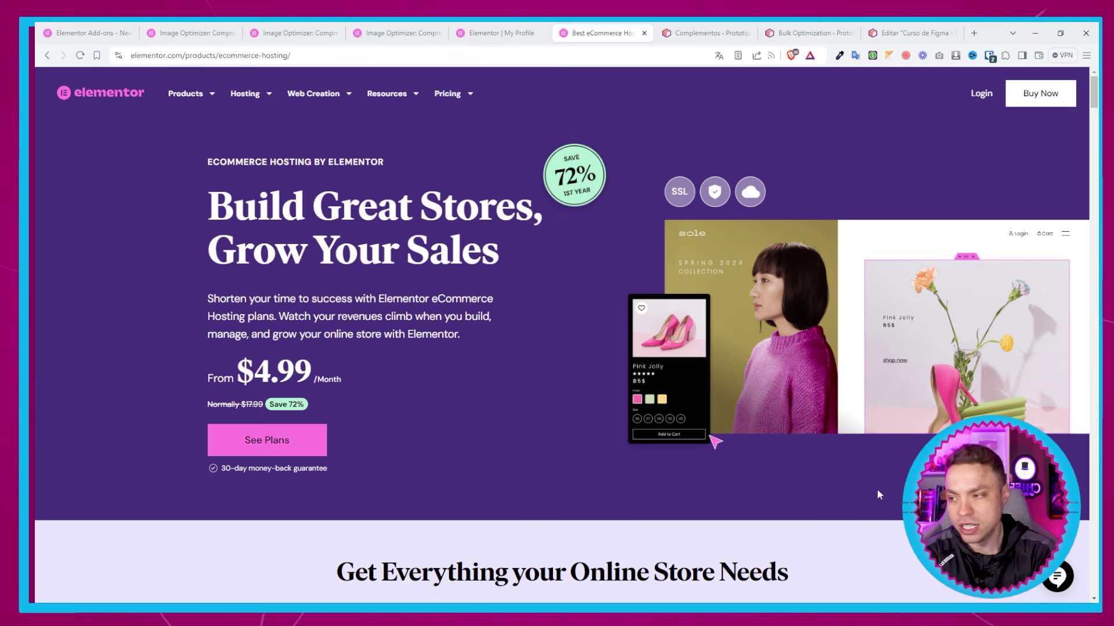
scroll(406, 367, down, 10)
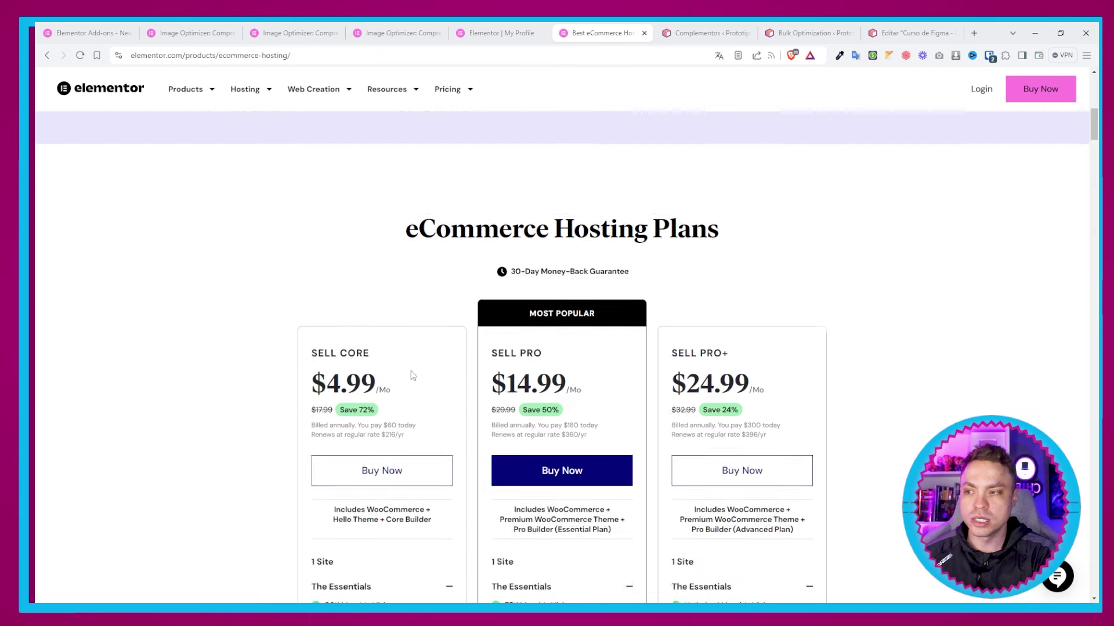
scroll(413, 376, down, 3)
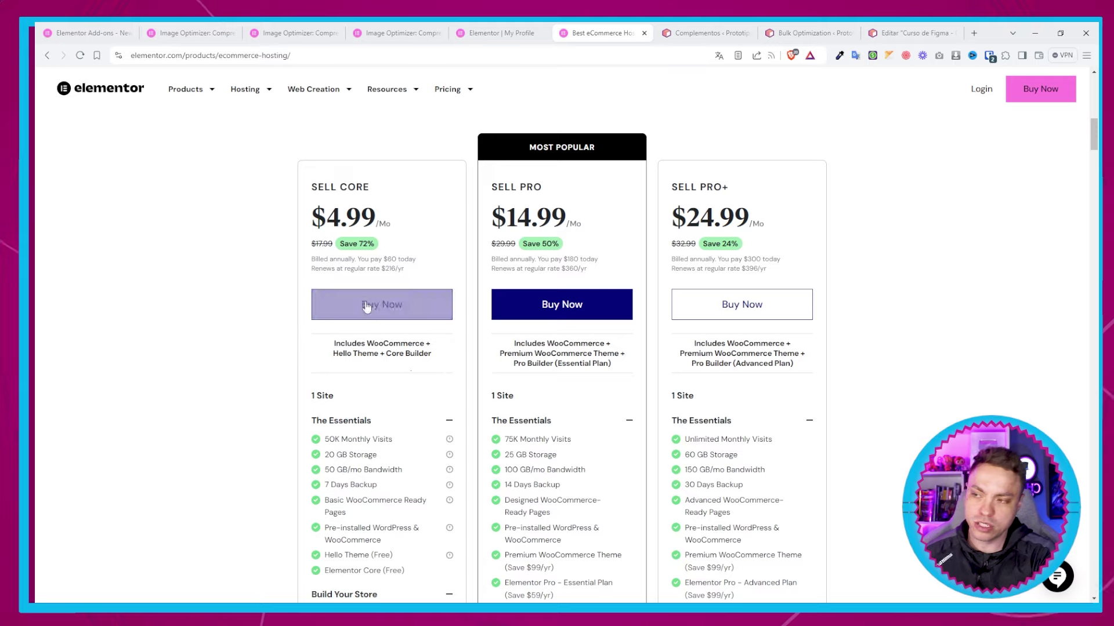
scroll(293, 166, down, 15)
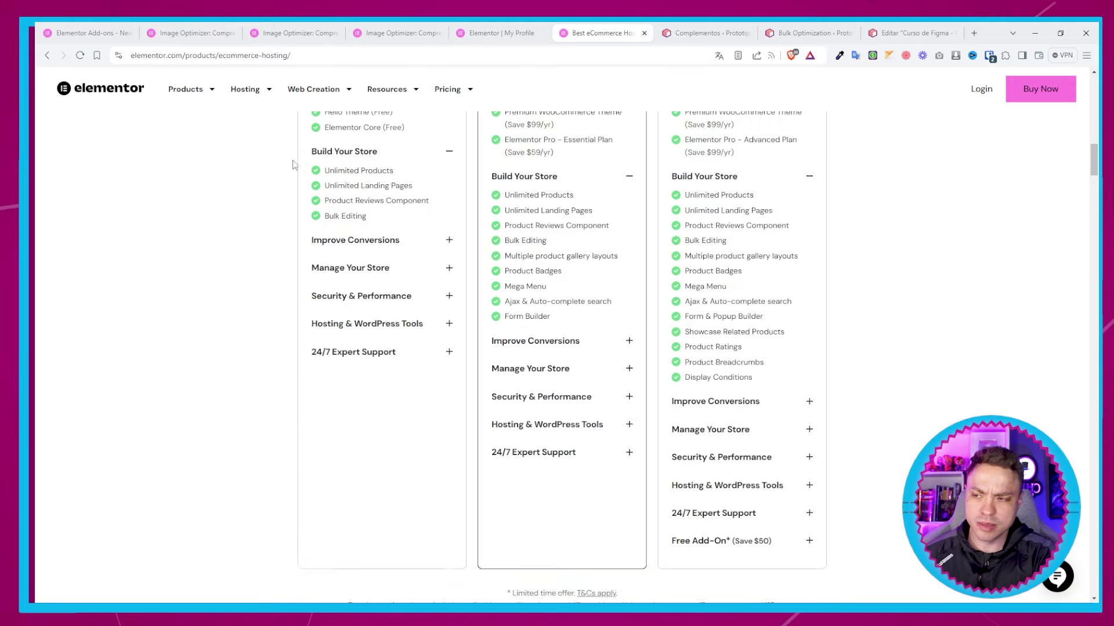
scroll(296, 174, down, 12)
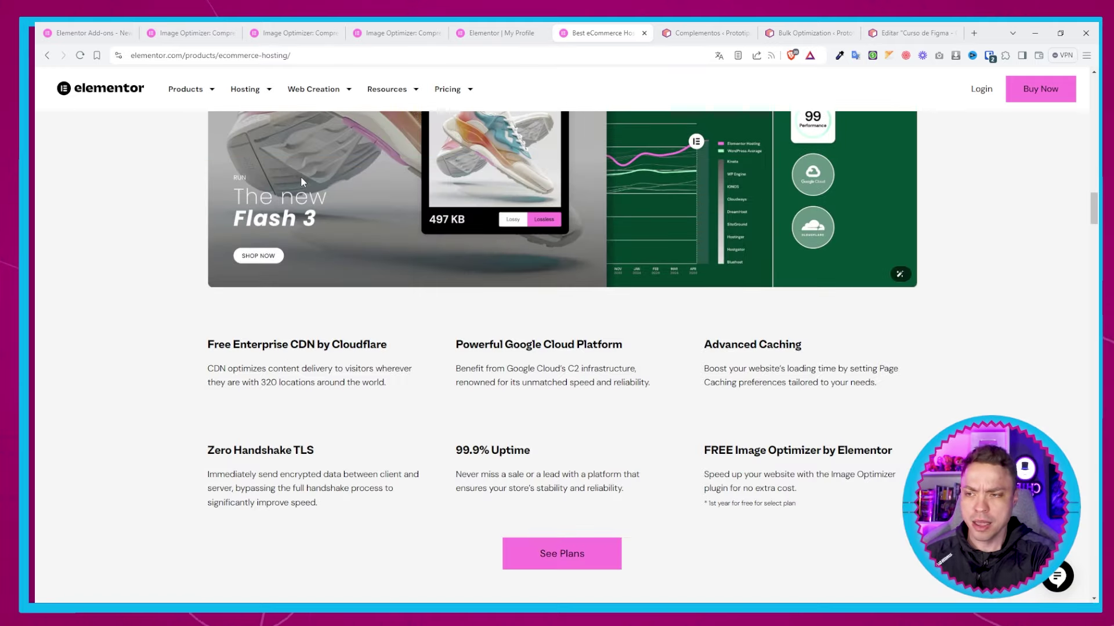
scroll(306, 198, down, 7)
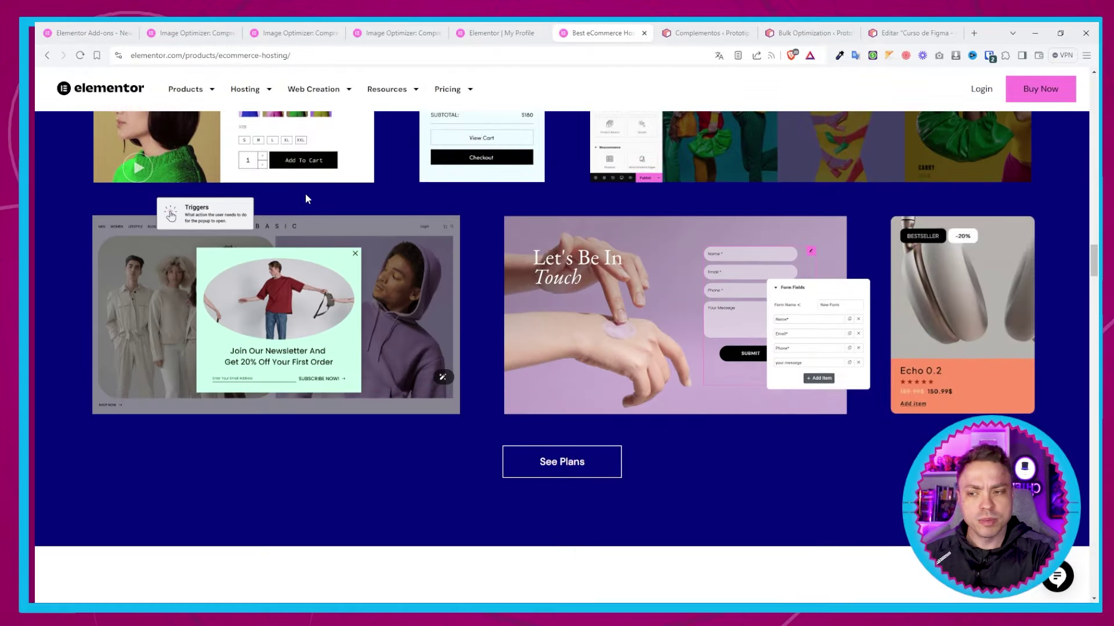
scroll(298, 215, down, 1)
scroll(293, 232, down, 20)
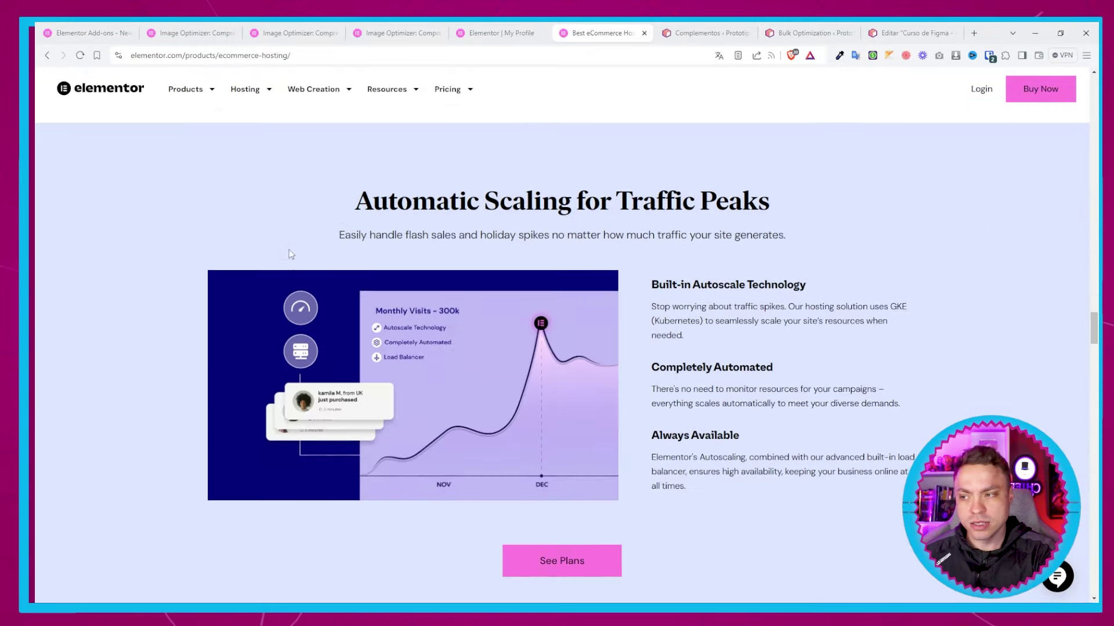
scroll(291, 258, down, 5)
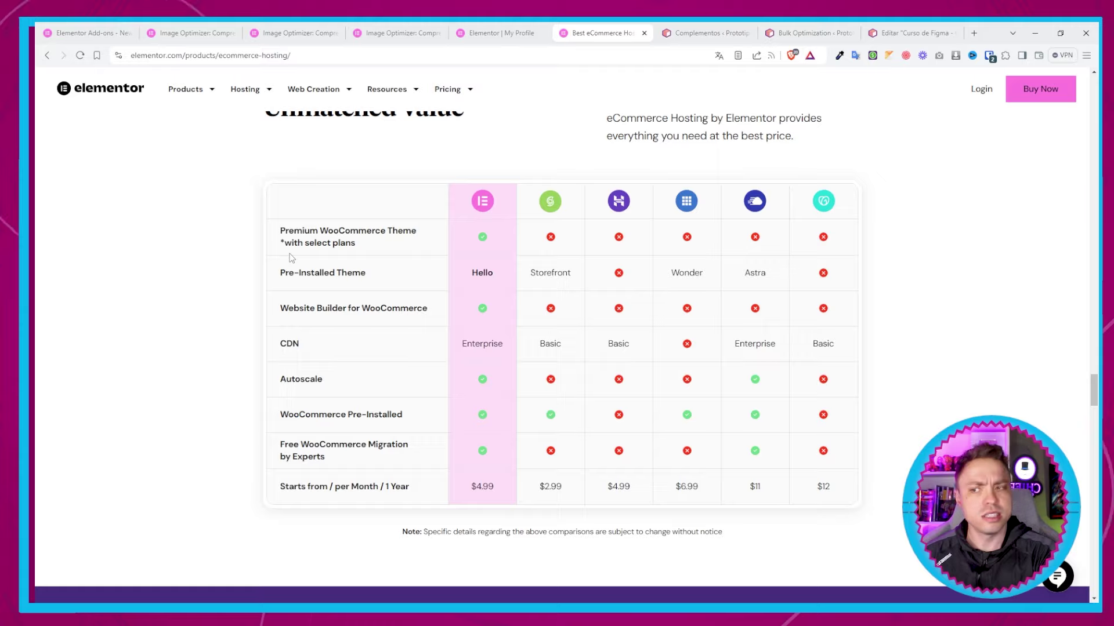
scroll(292, 258, down, 15)
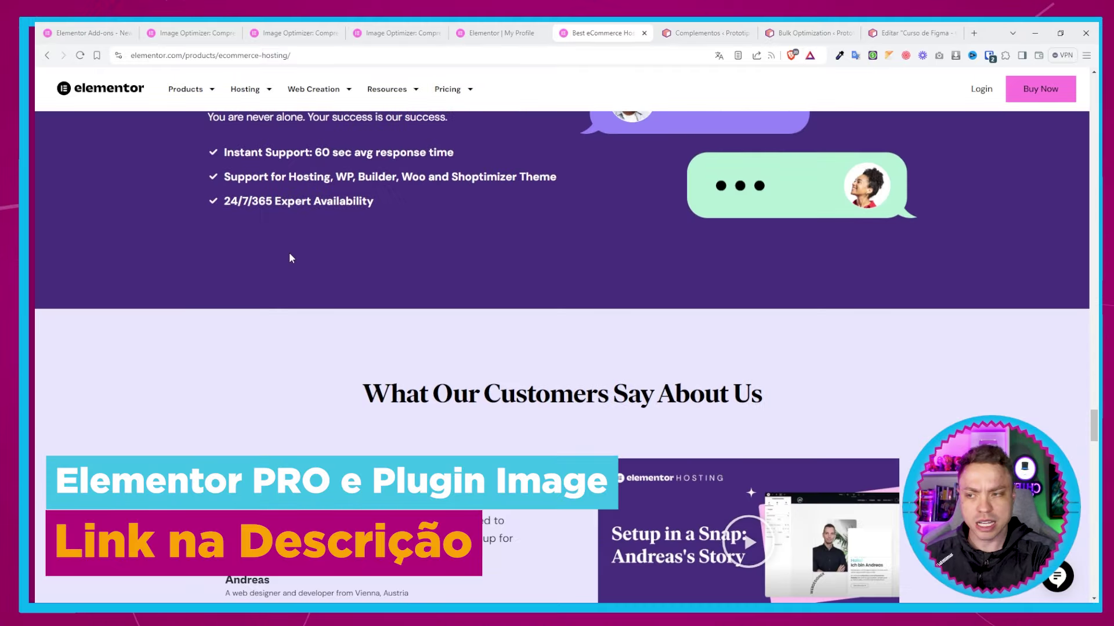
scroll(290, 258, up, 20)
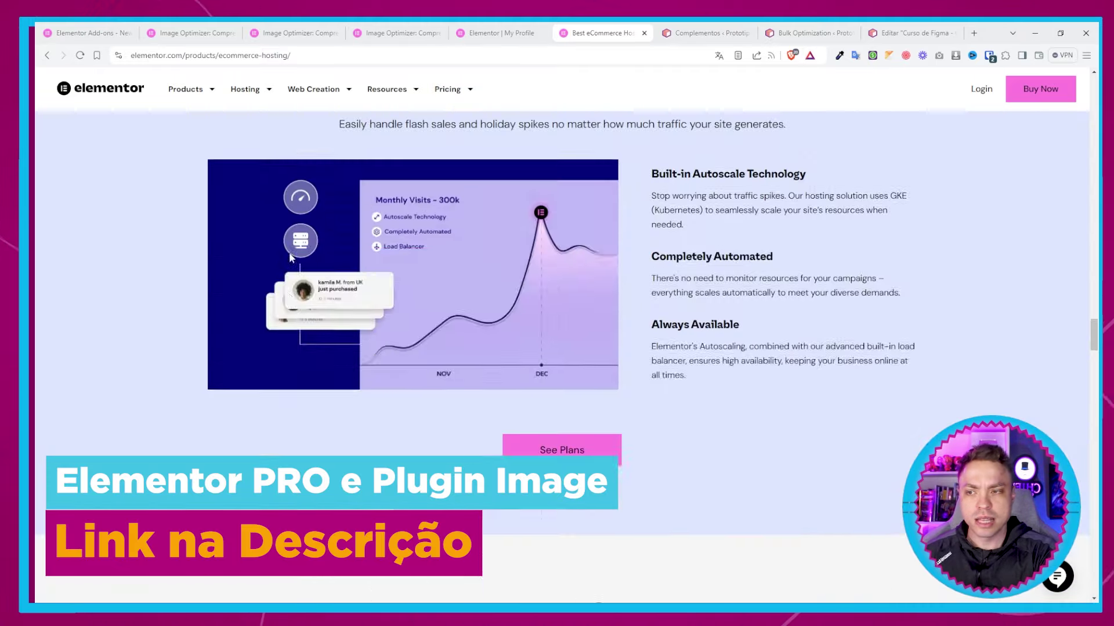
scroll(291, 258, up, 20)
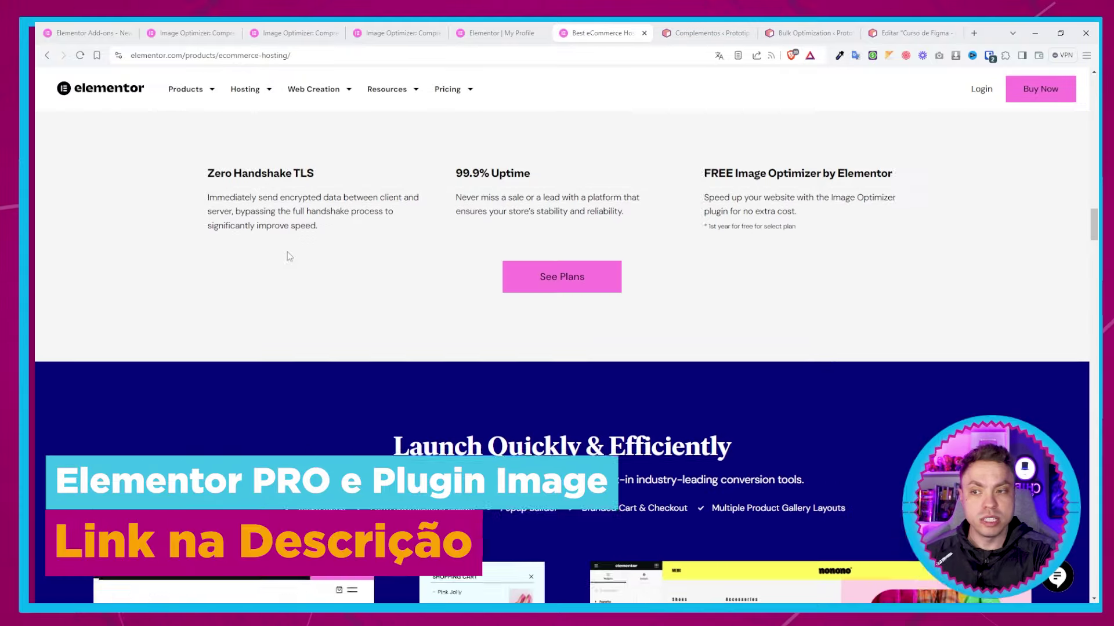
scroll(287, 252, up, 20)
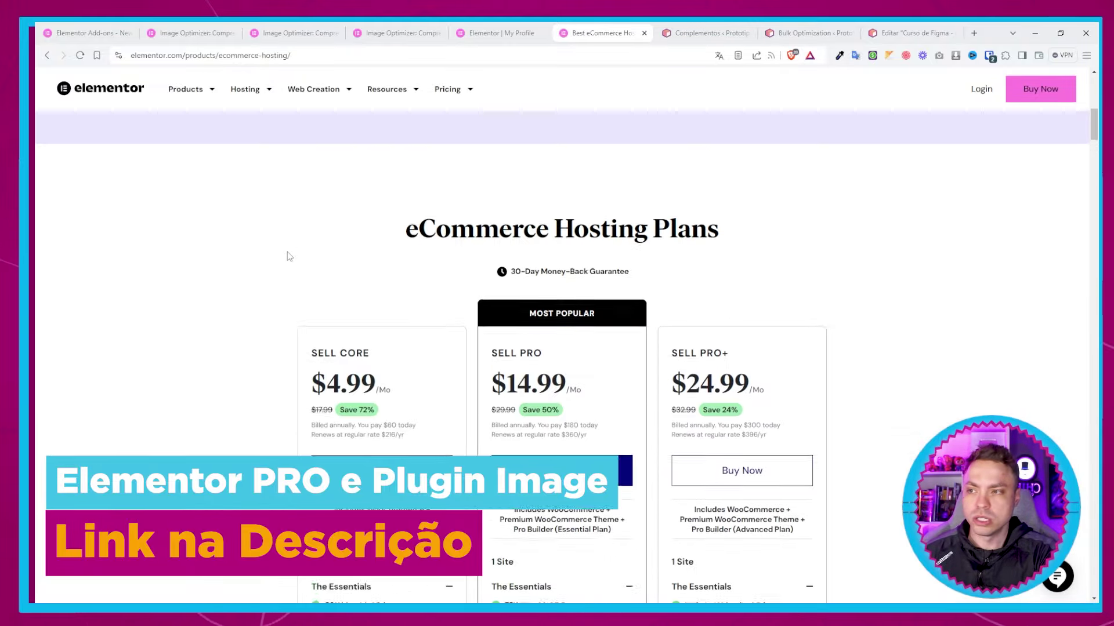
scroll(287, 252, up, 3)
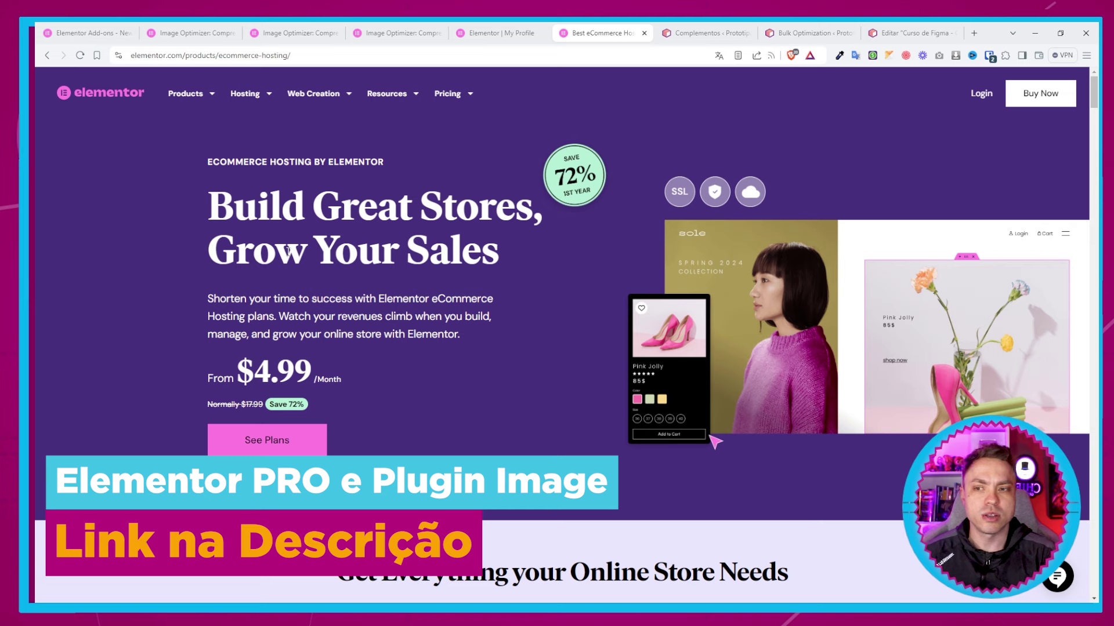